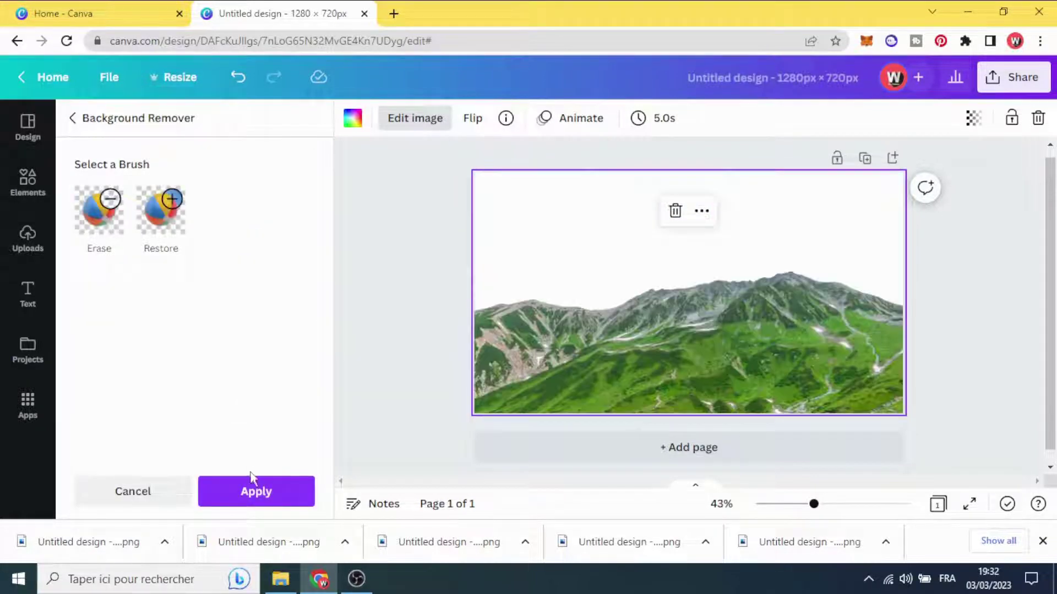
Step: Apply the background removal to the mountain photo and download the design as a PNG with a transparent background
{"action": "left_click", "coordinate": [269, 495]}
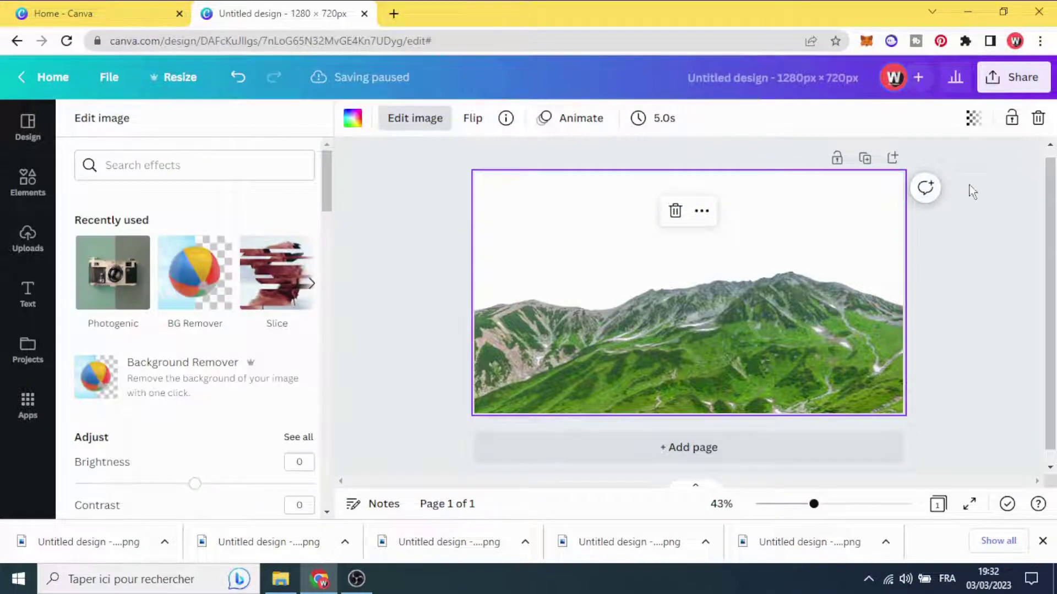
{"action": "left_click", "coordinate": [1019, 83]}
{"action": "scroll", "coordinate": [952, 360], "scroll_direction": "down", "scroll_amount": 2}
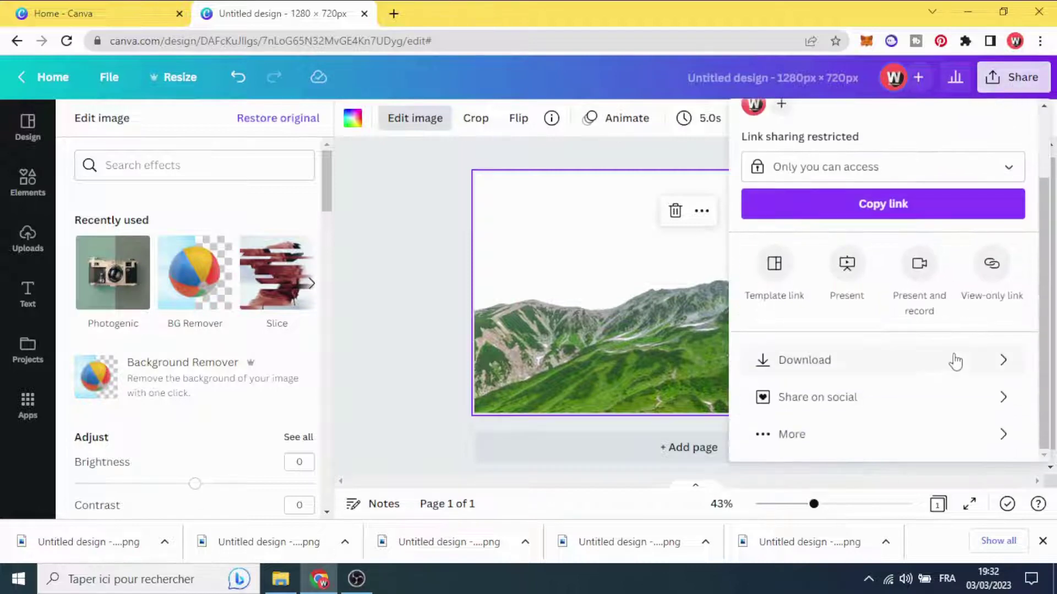
{"action": "left_click", "coordinate": [953, 365]}
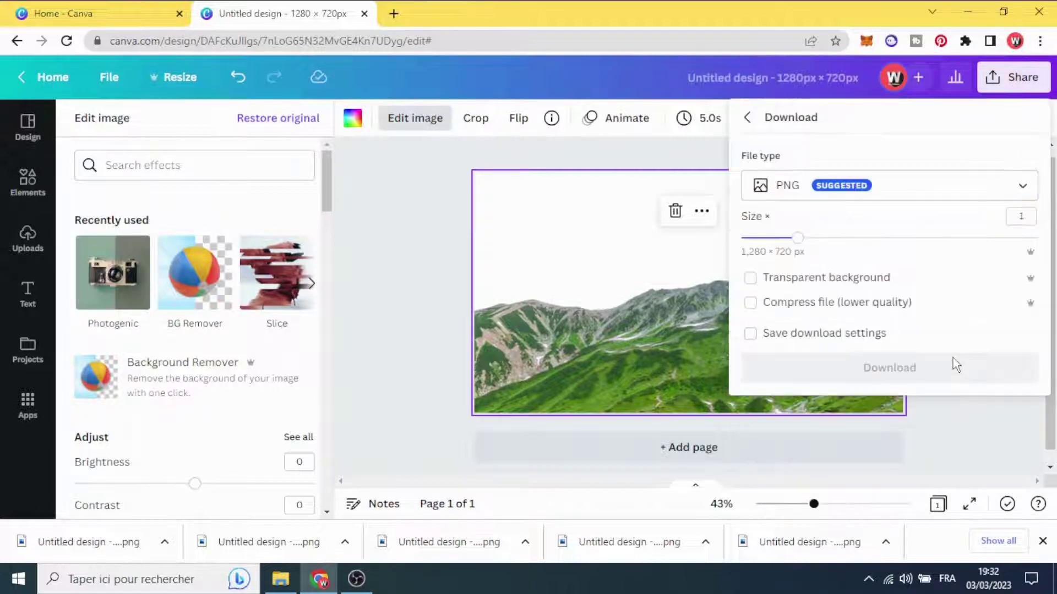
{"action": "left_click", "coordinate": [750, 279]}
{"action": "left_click", "coordinate": [890, 369]}
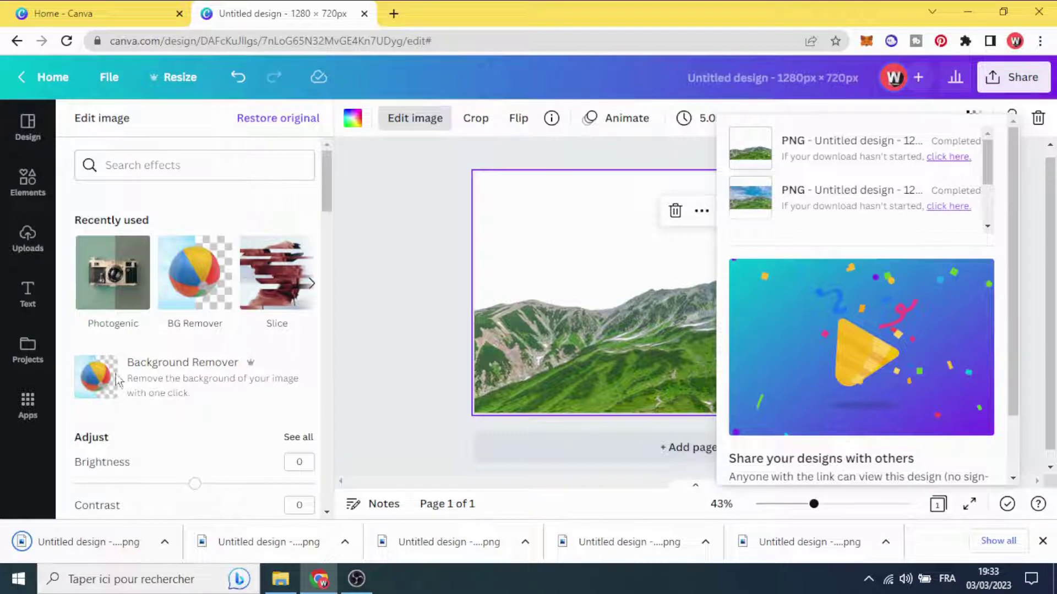
Step: Upload the newly downloaded transparent mountain PNG to the design's uploads and delete the mountain image from the page
{"action": "left_click_drag", "start_coordinate": [85, 546], "coordinate": [97, 269]}
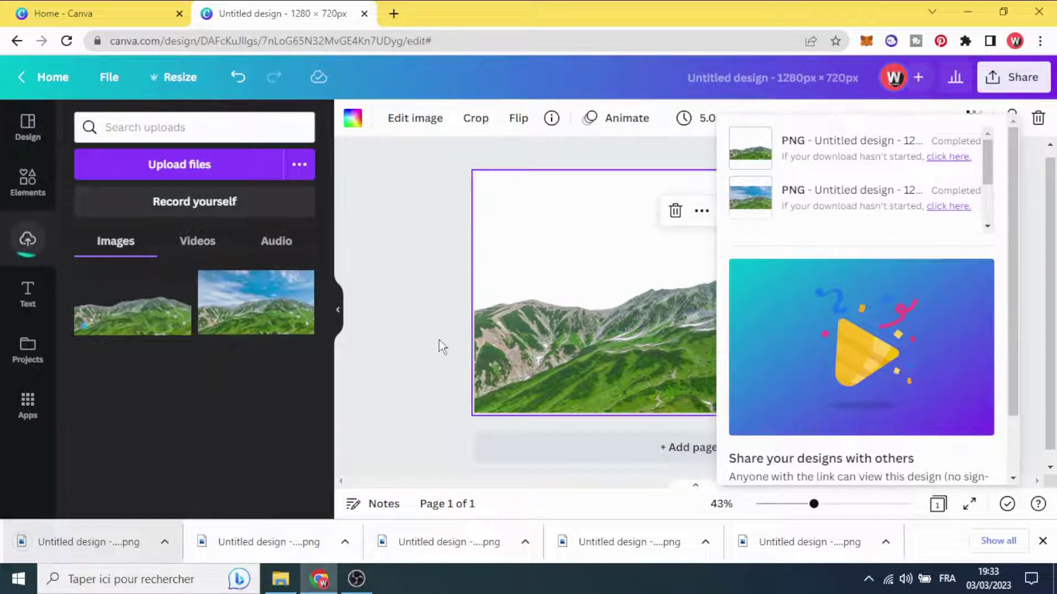
{"action": "left_click", "coordinate": [440, 340]}
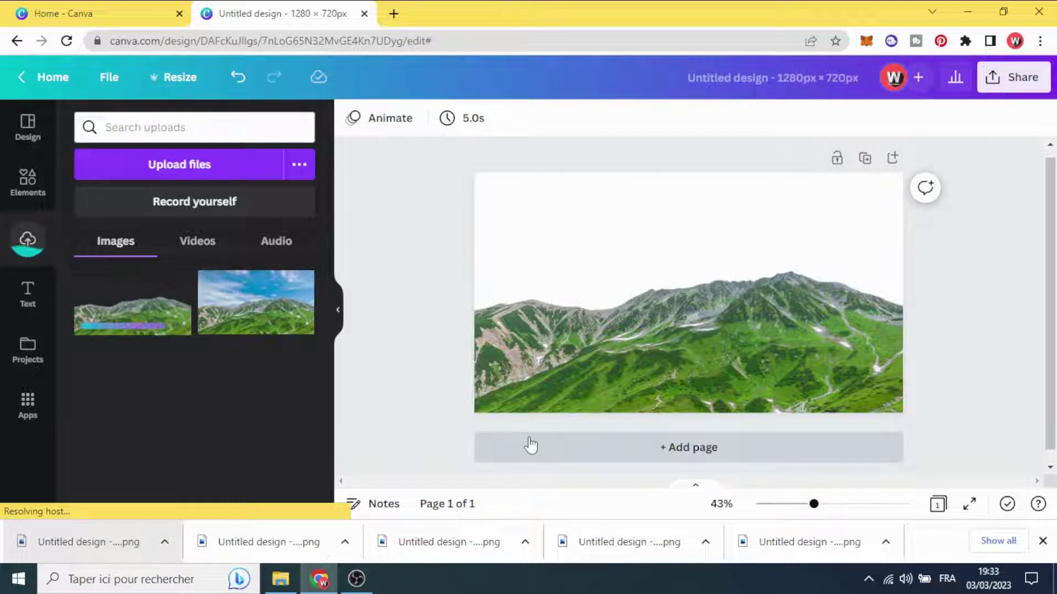
{"action": "left_click", "coordinate": [663, 358]}
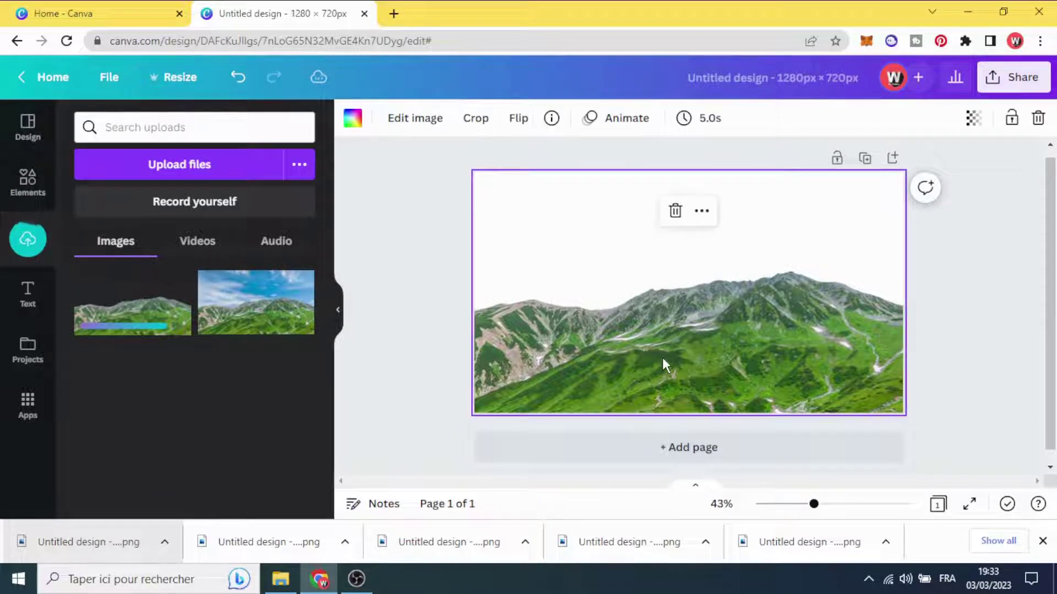
{"action": "left_click", "coordinate": [675, 213]}
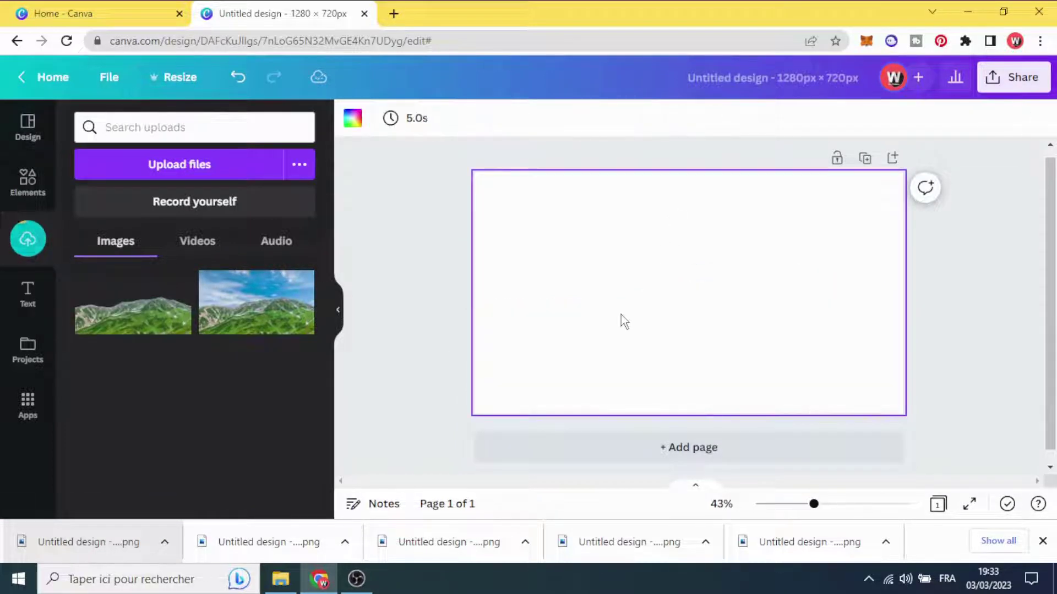
Step: Add a circular frame to the blank page, centre it in the upper half and enlarge it slightly
{"action": "left_click", "coordinate": [34, 184]}
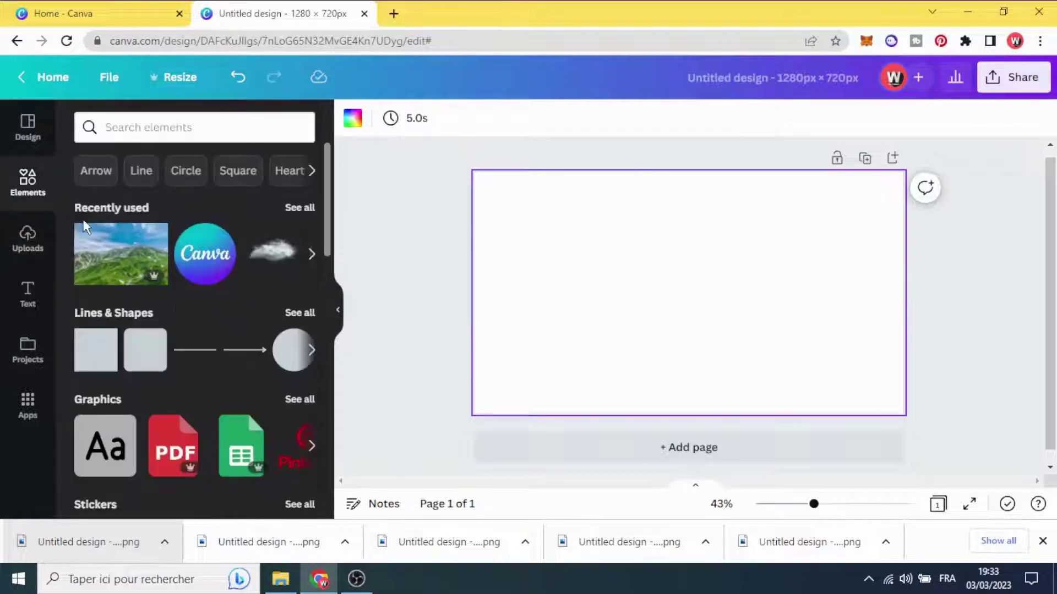
{"action": "scroll", "coordinate": [174, 309], "scroll_direction": "down", "scroll_amount": 15}
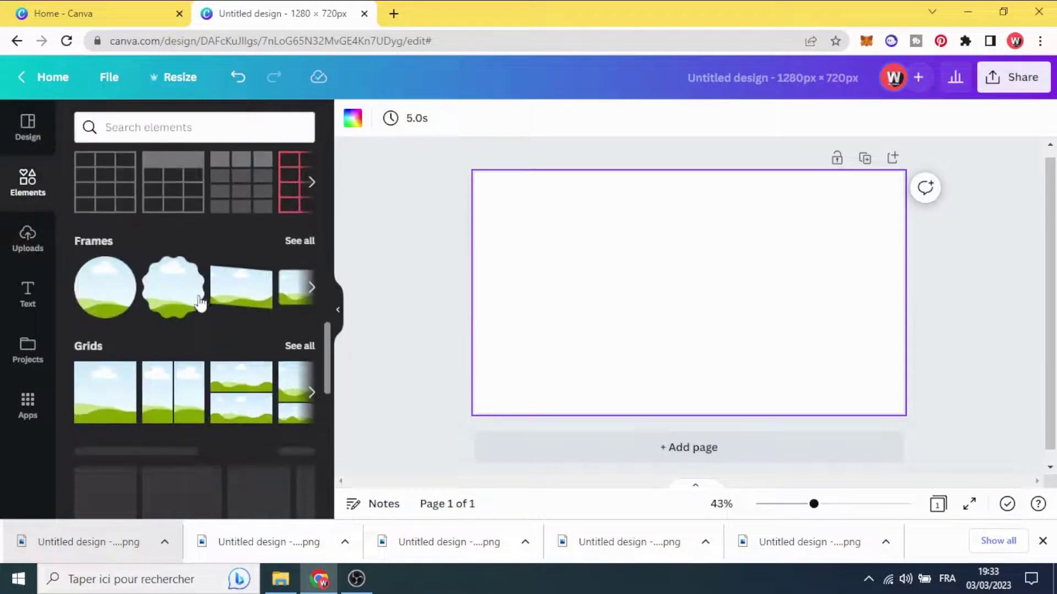
{"action": "left_click", "coordinate": [300, 240]}
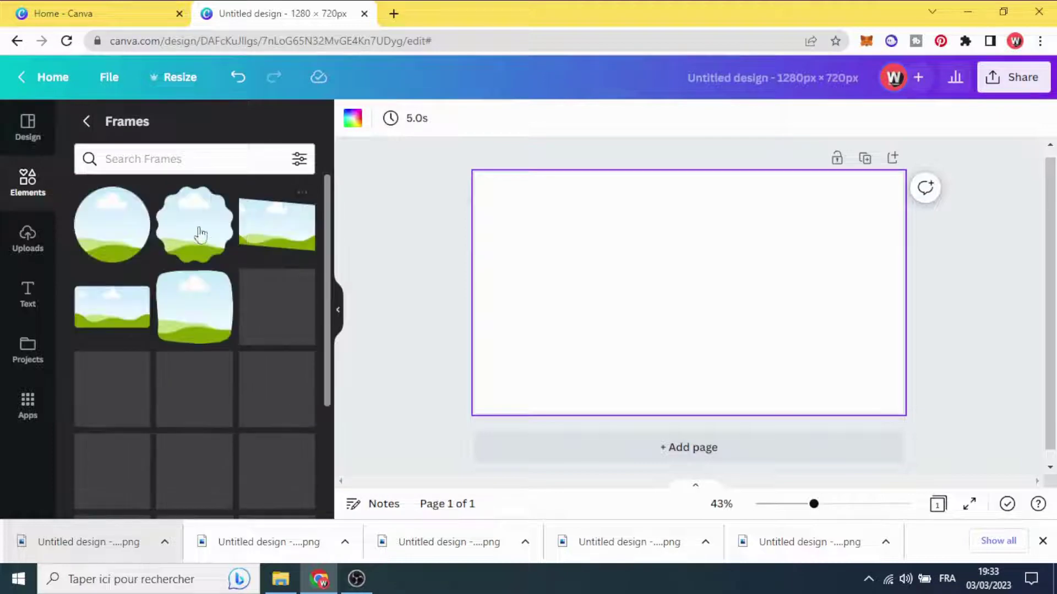
{"action": "left_click", "coordinate": [140, 237]}
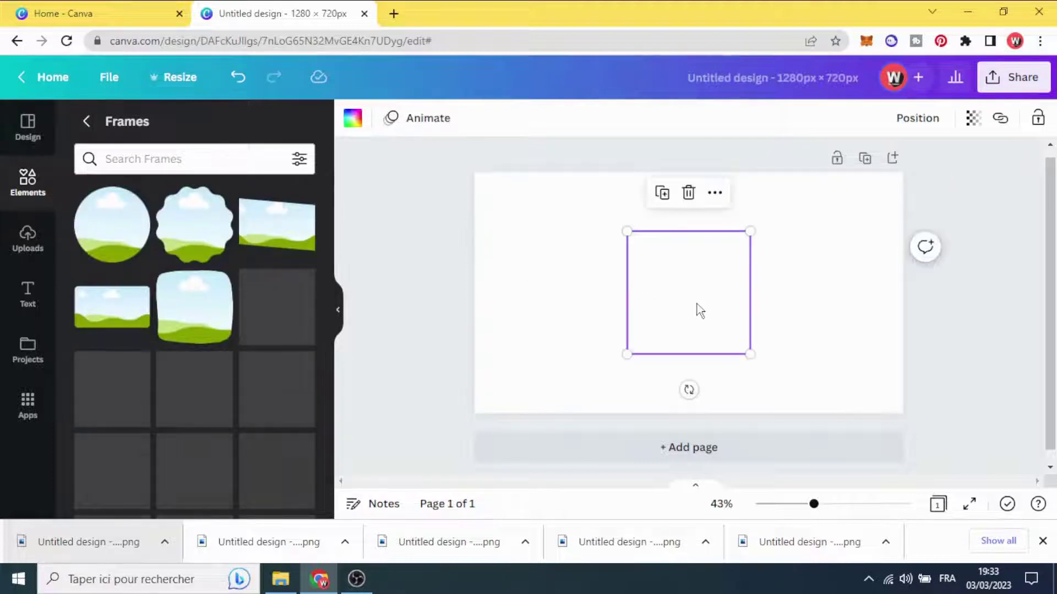
{"action": "left_click_drag", "start_coordinate": [686, 291], "coordinate": [684, 257]}
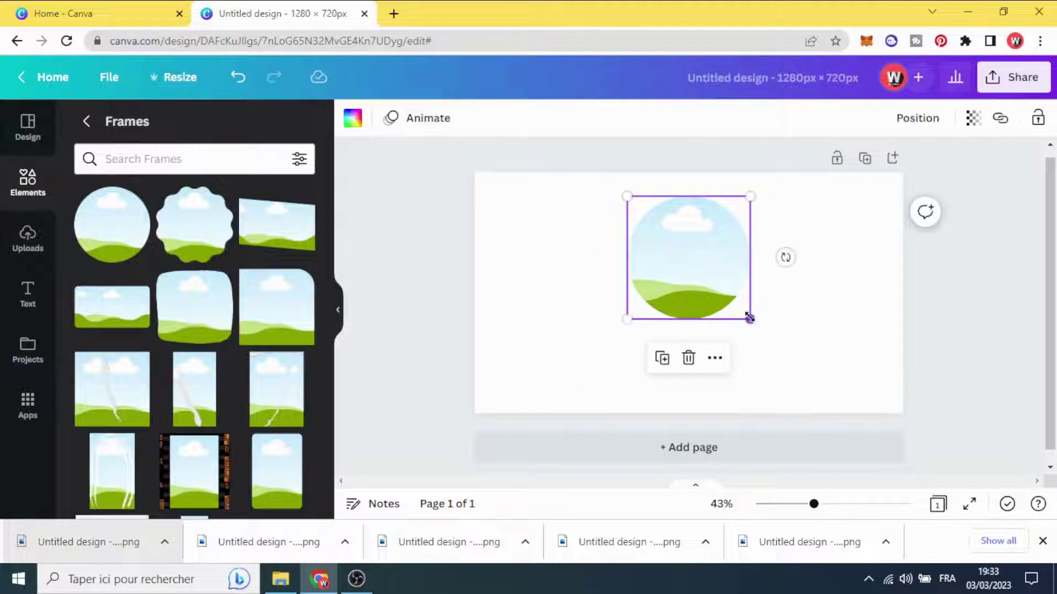
{"action": "left_click_drag", "start_coordinate": [750, 318], "coordinate": [731, 306]}
{"action": "left_click", "coordinate": [540, 321]}
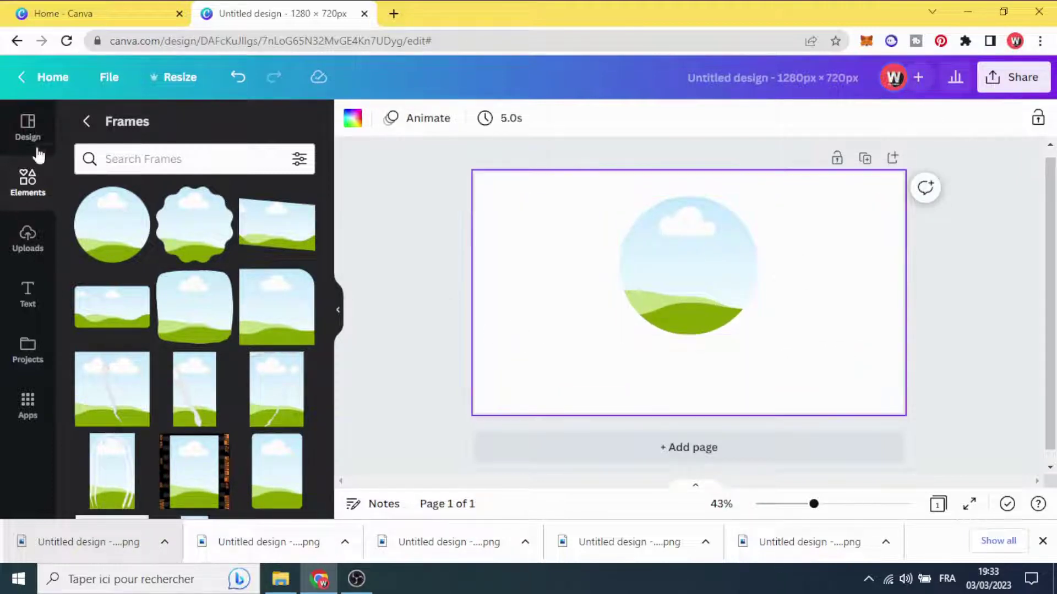
Step: Search the element photos for "sky" and fill the circular frame with the deep-blue sky photo with wispy clouds
{"action": "left_click", "coordinate": [86, 121]}
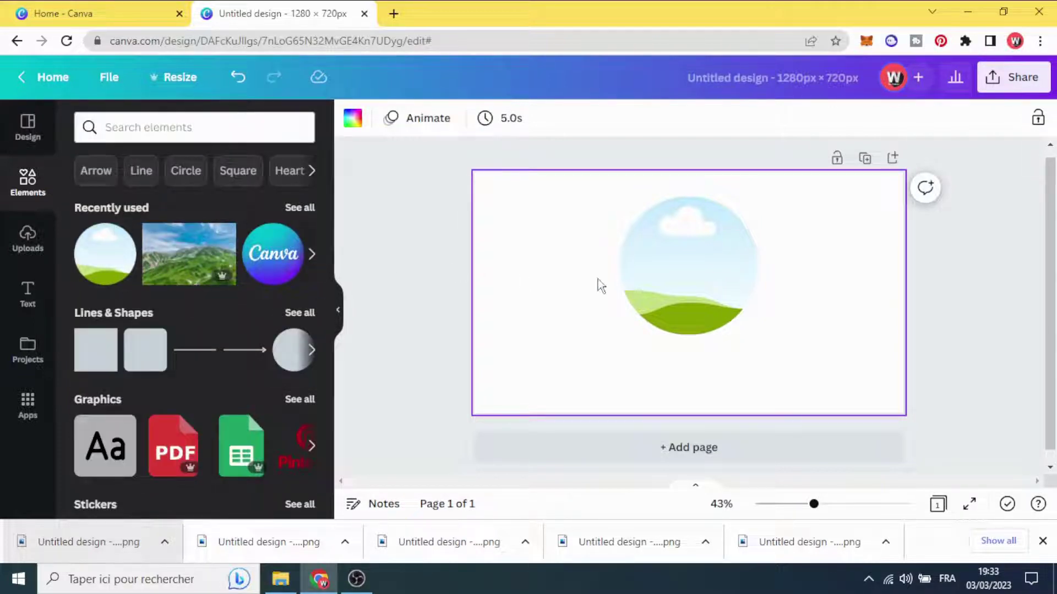
{"action": "left_click", "coordinate": [120, 129]}
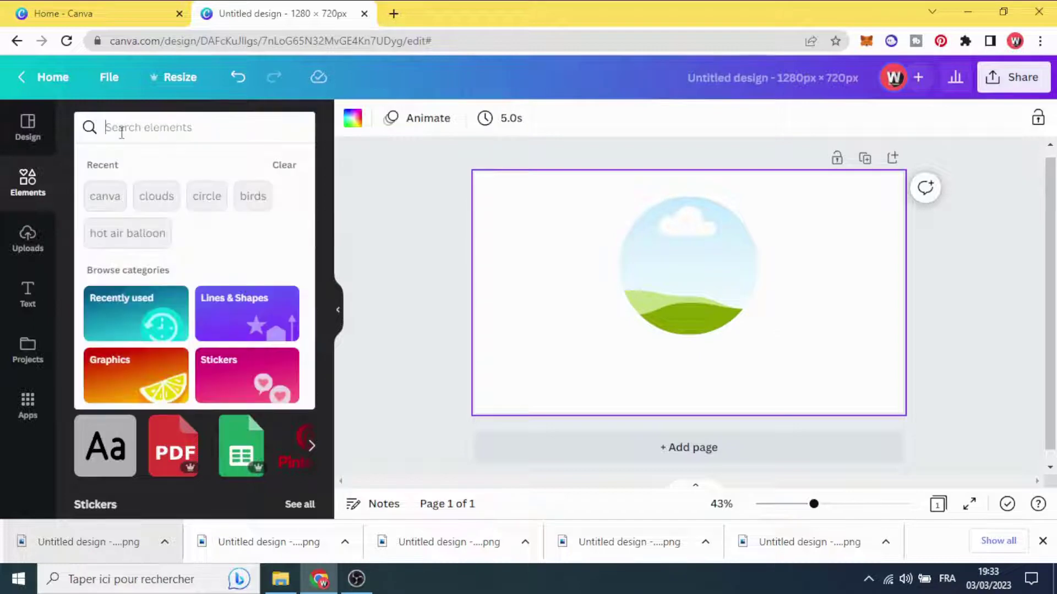
{"action": "type", "text": "sky"}
{"action": "key", "text": "Return"}
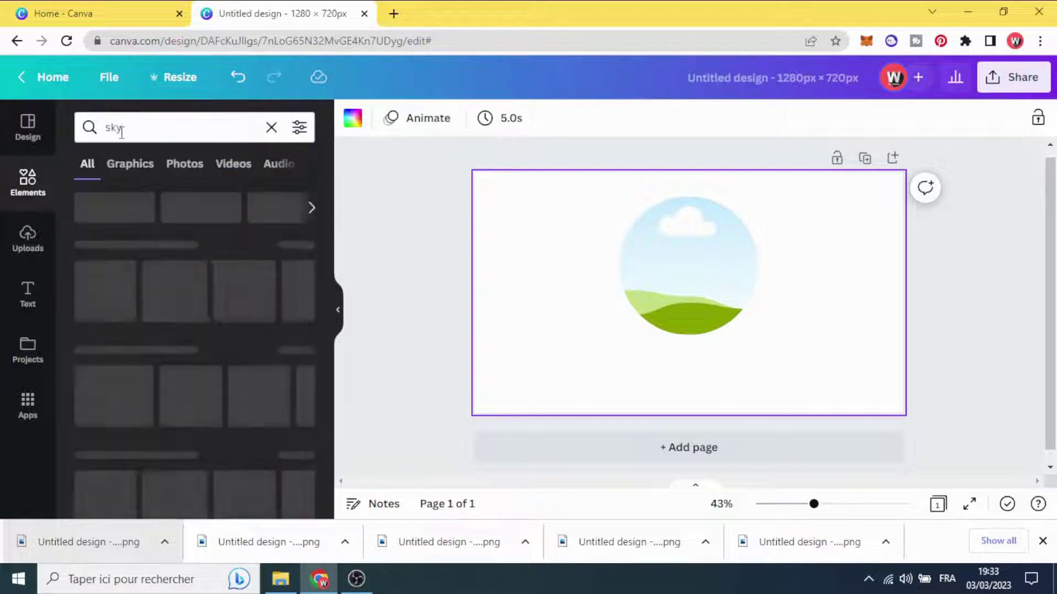
{"action": "left_click", "coordinate": [183, 165]}
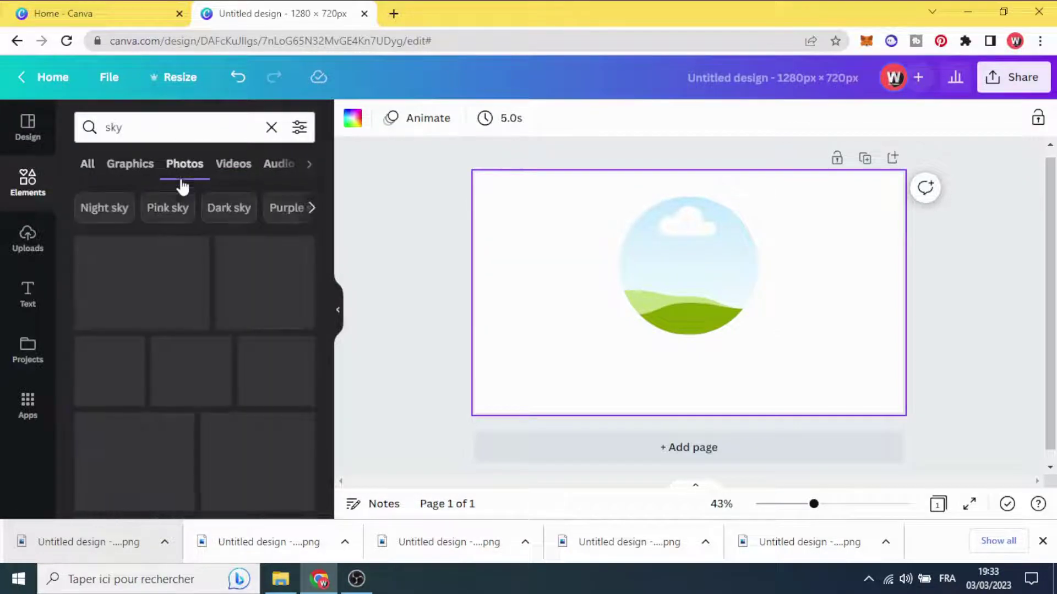
{"action": "scroll", "coordinate": [183, 230], "scroll_direction": "down", "scroll_amount": 4}
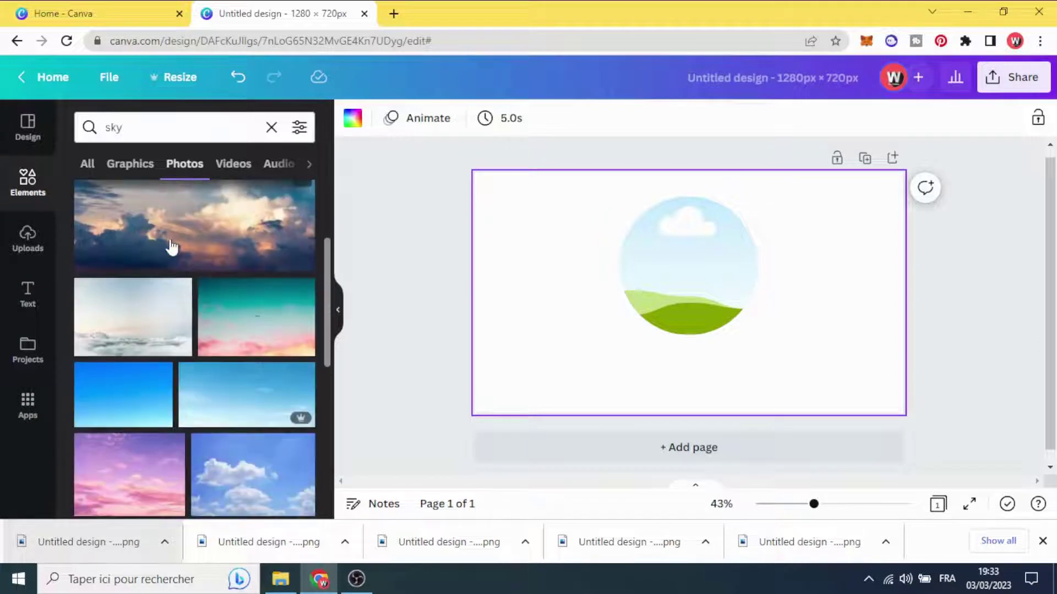
{"action": "scroll", "coordinate": [171, 246], "scroll_direction": "up", "scroll_amount": 3}
{"action": "left_click_drag", "start_coordinate": [264, 270], "coordinate": [642, 274]}
{"action": "left_click", "coordinate": [561, 289]}
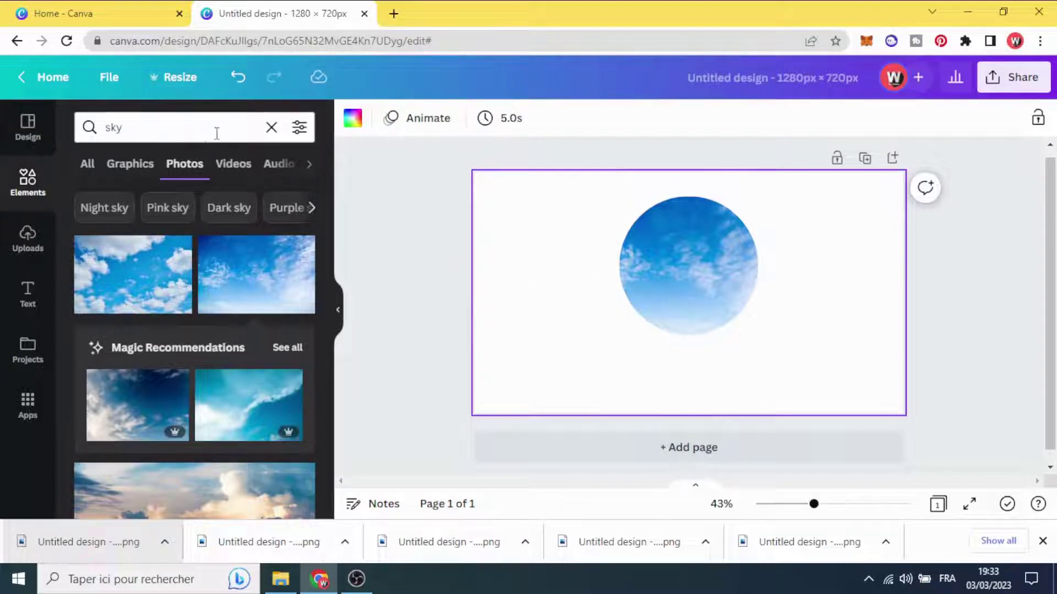
Step: Replace the element search with a search for "moon"
{"action": "left_click", "coordinate": [270, 129]}
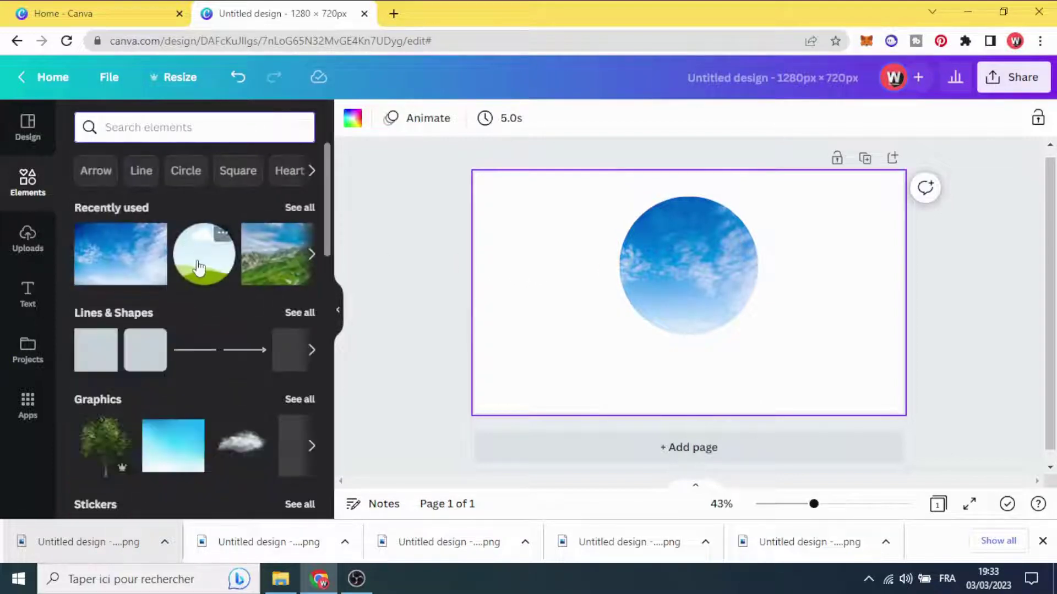
{"action": "left_click", "coordinate": [157, 131]}
{"action": "type", "text": "monn"}
{"action": "key", "text": "Return"}
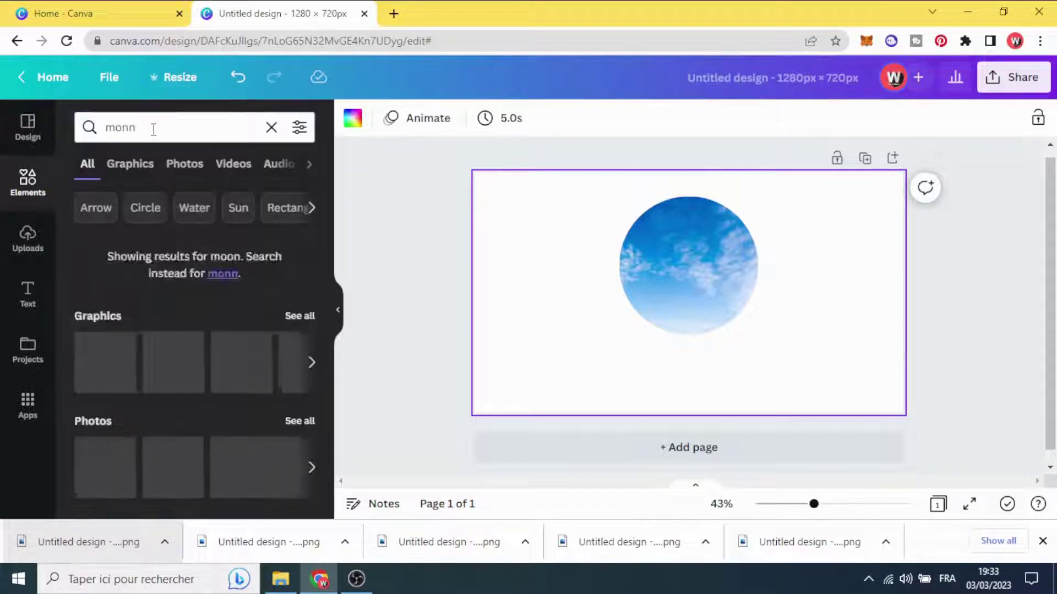
{"action": "double_click", "coordinate": [154, 130]}
{"action": "type", "text": "moon"}
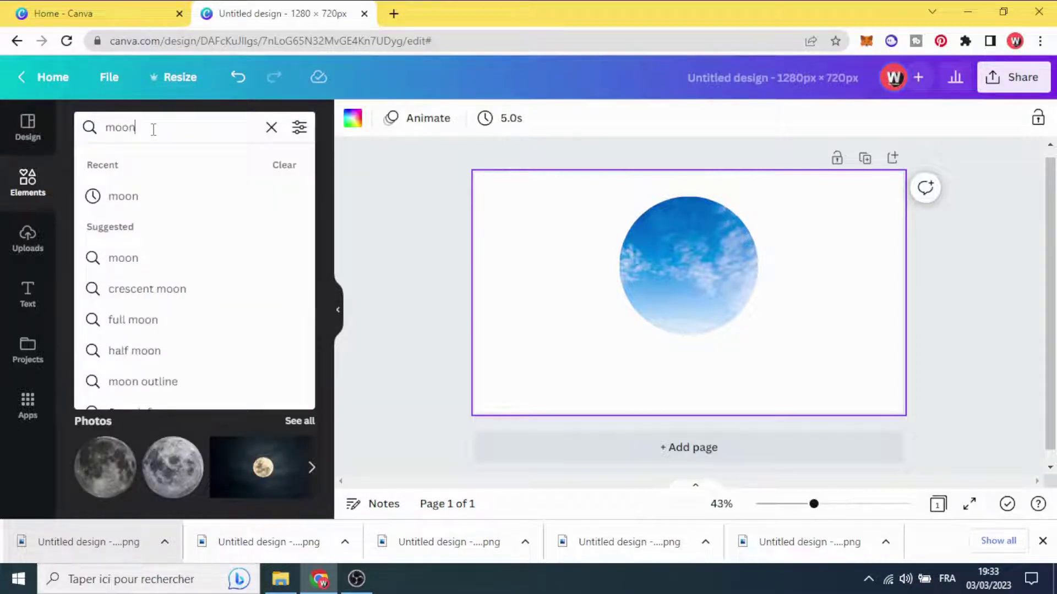
{"action": "key", "text": "Return"}
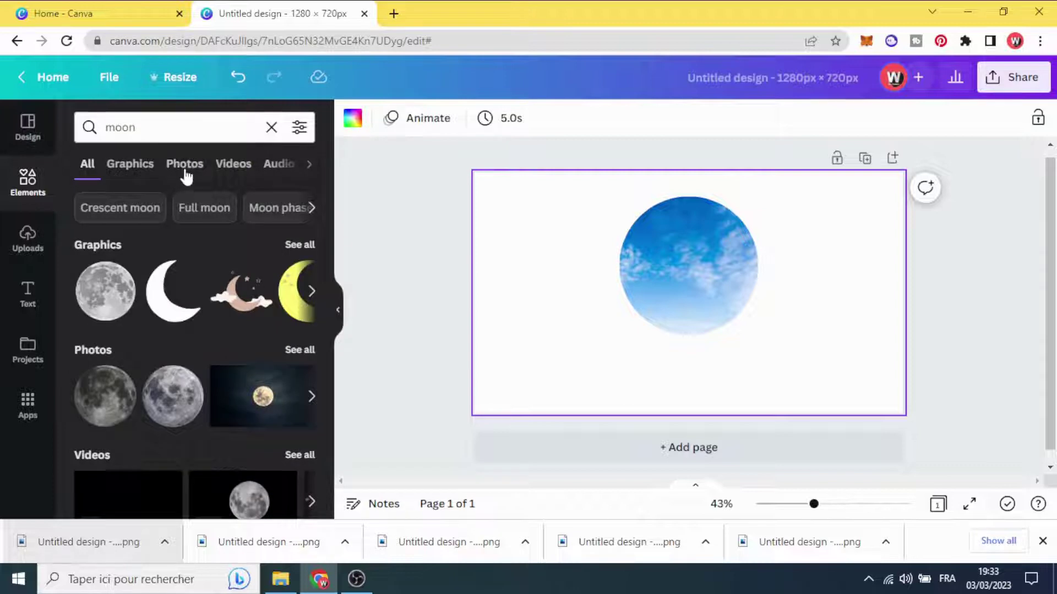
Step: Add the glowing full-moon graphic and shrink it to fit inside the right side of the sky circle
{"action": "left_click", "coordinate": [185, 164]}
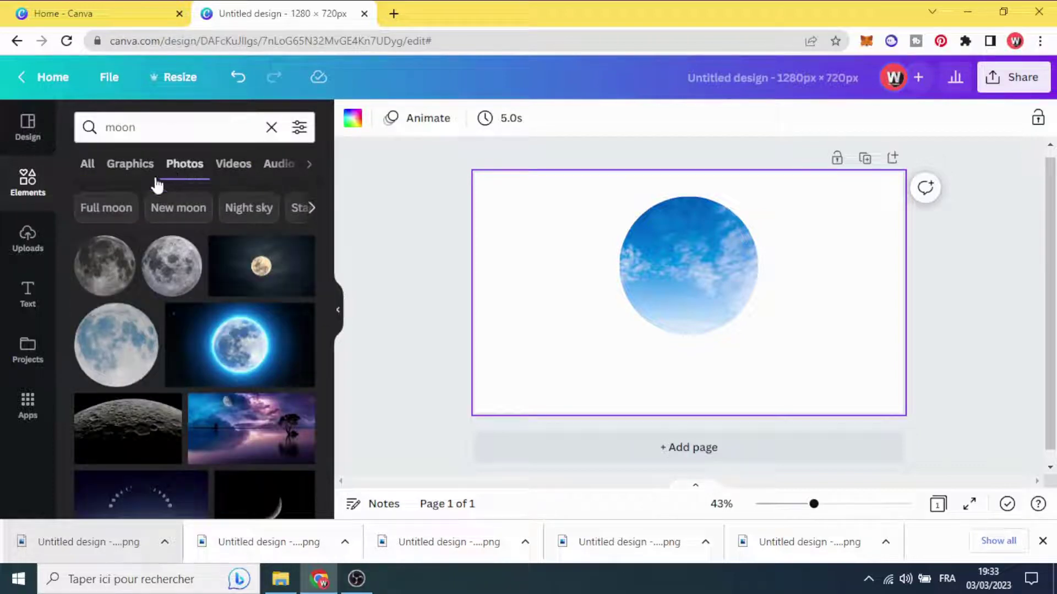
{"action": "scroll", "coordinate": [138, 264], "scroll_direction": "down", "scroll_amount": 8}
{"action": "scroll", "coordinate": [129, 259], "scroll_direction": "up", "scroll_amount": 8}
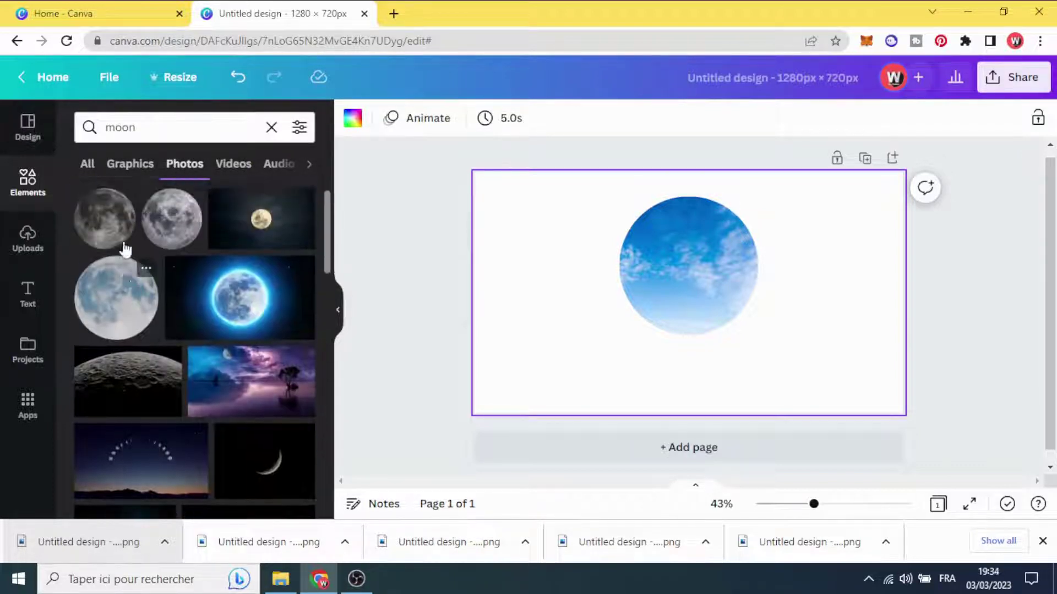
{"action": "scroll", "coordinate": [126, 249], "scroll_direction": "up", "scroll_amount": 1}
{"action": "left_click", "coordinate": [129, 164]}
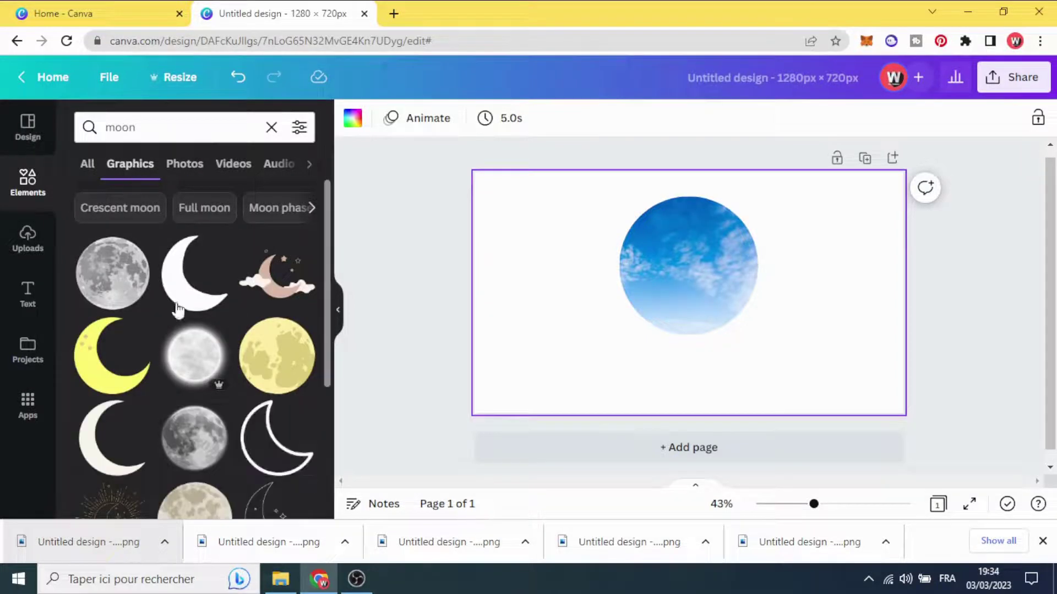
{"action": "left_click", "coordinate": [196, 358]}
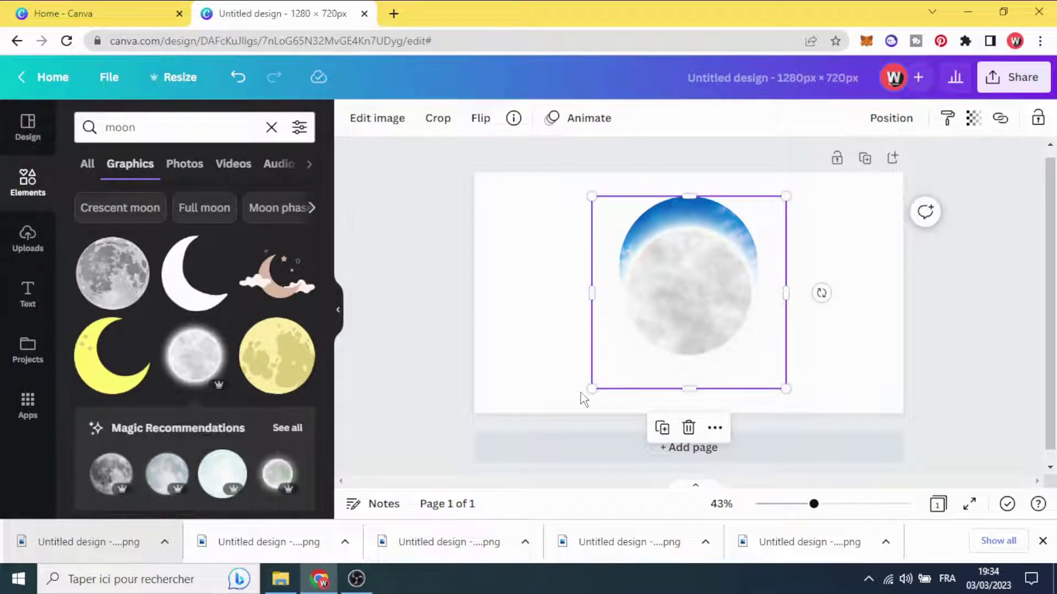
{"action": "left_click_drag", "start_coordinate": [588, 390], "coordinate": [670, 310]}
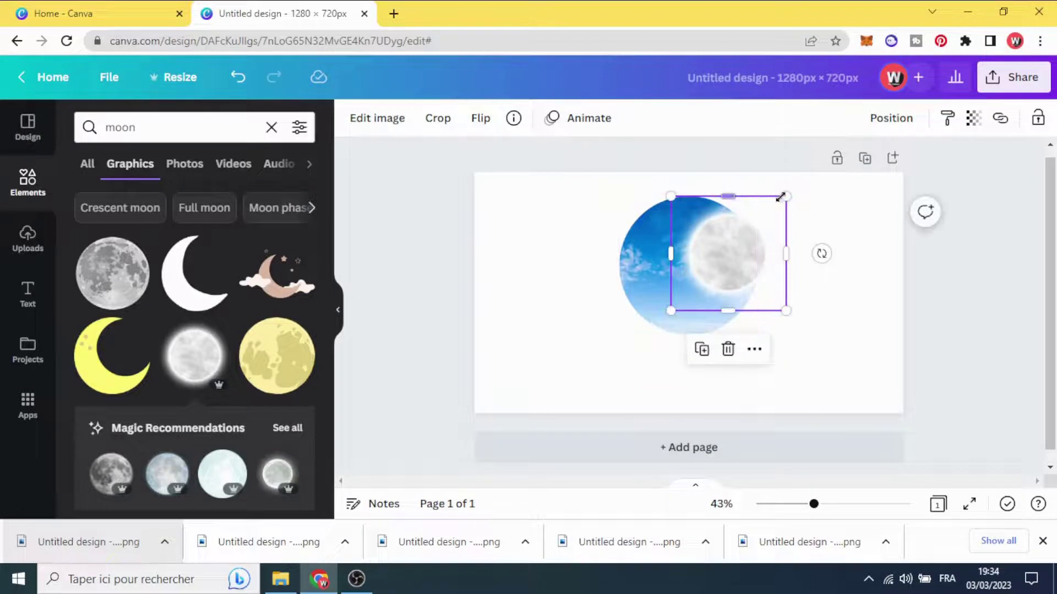
{"action": "left_click_drag", "start_coordinate": [787, 196], "coordinate": [753, 229]}
{"action": "left_click", "coordinate": [566, 253]}
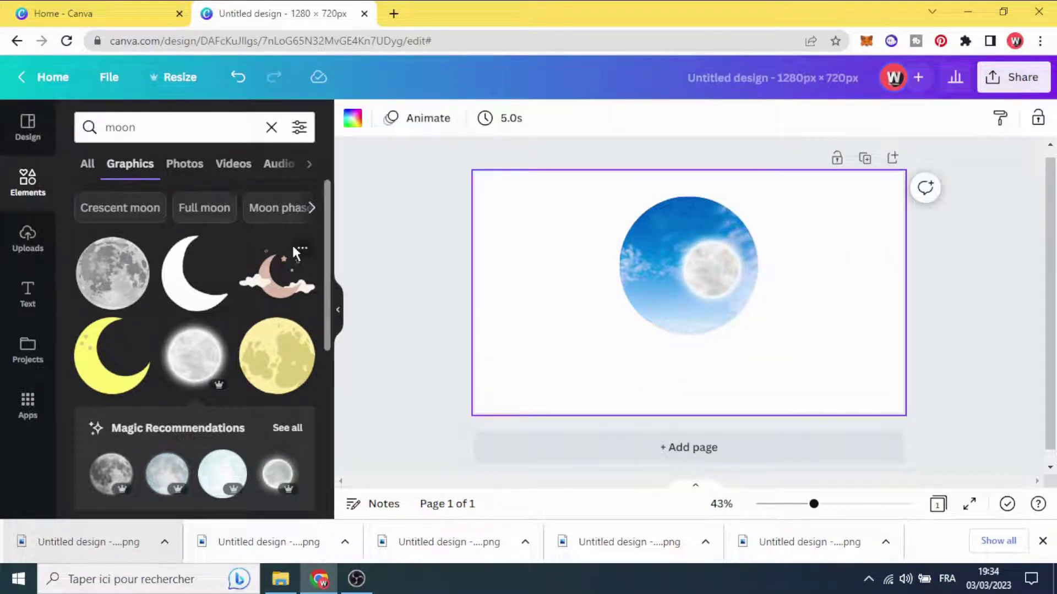
Step: Clear the search, add a second circular frame slightly larger than the sky circle, and centre it overlapping that circle's lower part
{"action": "left_click", "coordinate": [145, 122]}
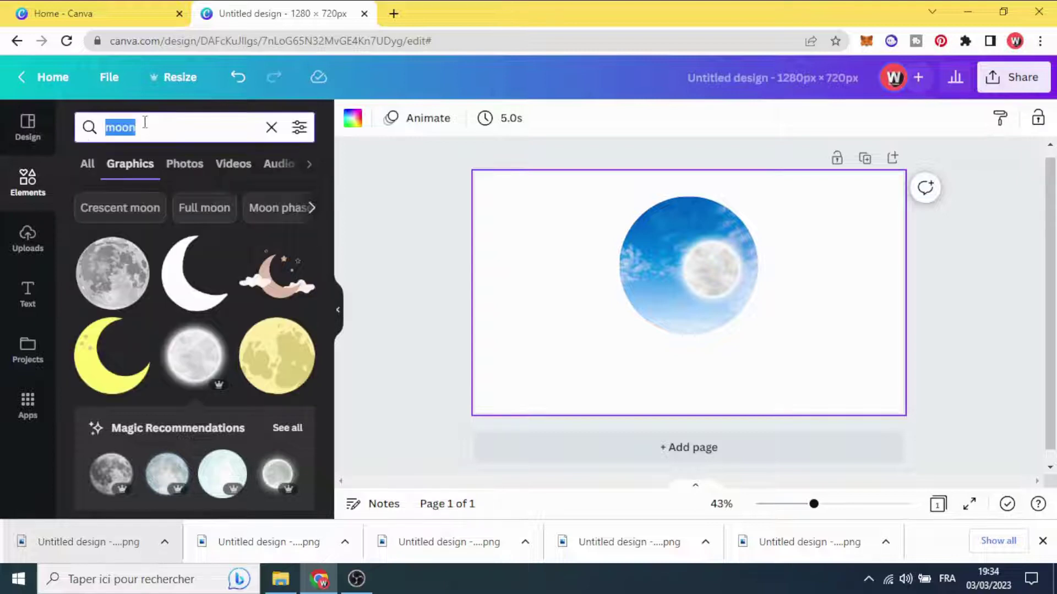
{"action": "left_click", "coordinate": [270, 128]}
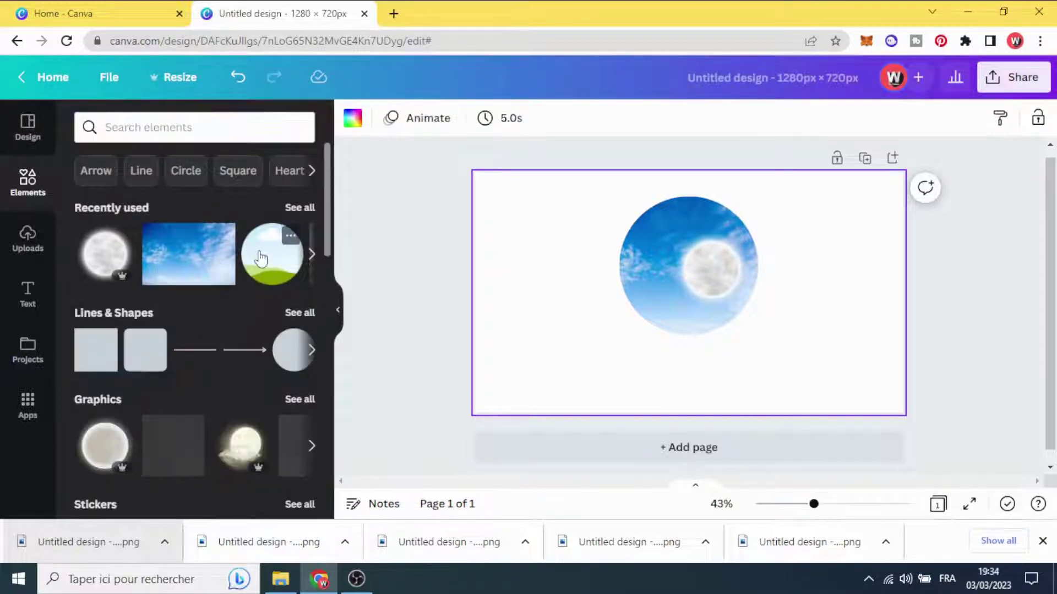
{"action": "left_click", "coordinate": [262, 264]}
{"action": "left_click_drag", "start_coordinate": [627, 353], "coordinate": [580, 401]}
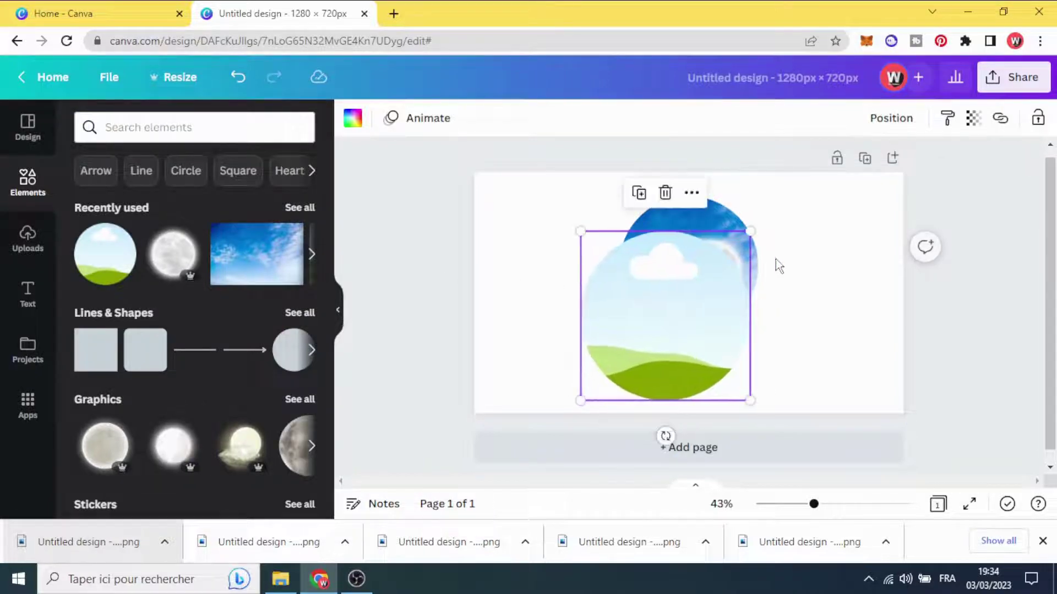
{"action": "left_click_drag", "start_coordinate": [750, 232], "coordinate": [769, 209]}
{"action": "left_click_drag", "start_coordinate": [644, 297], "coordinate": [660, 300]}
{"action": "left_click_drag", "start_coordinate": [784, 410], "coordinate": [748, 376]}
{"action": "left_click_drag", "start_coordinate": [705, 315], "coordinate": [715, 309]}
{"action": "left_click", "coordinate": [558, 278]}
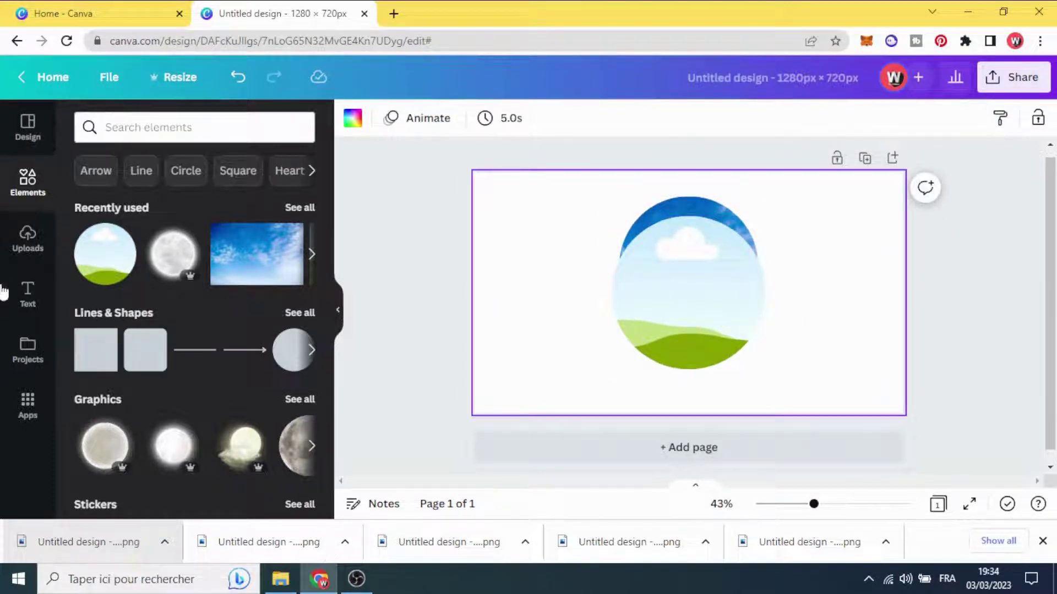
Step: Fill the second circular frame with the uploaded background-removed mountain image and enlarge the image within its crop
{"action": "left_click", "coordinate": [30, 243]}
{"action": "left_click_drag", "start_coordinate": [100, 321], "coordinate": [674, 320]}
{"action": "double_click", "coordinate": [675, 325]}
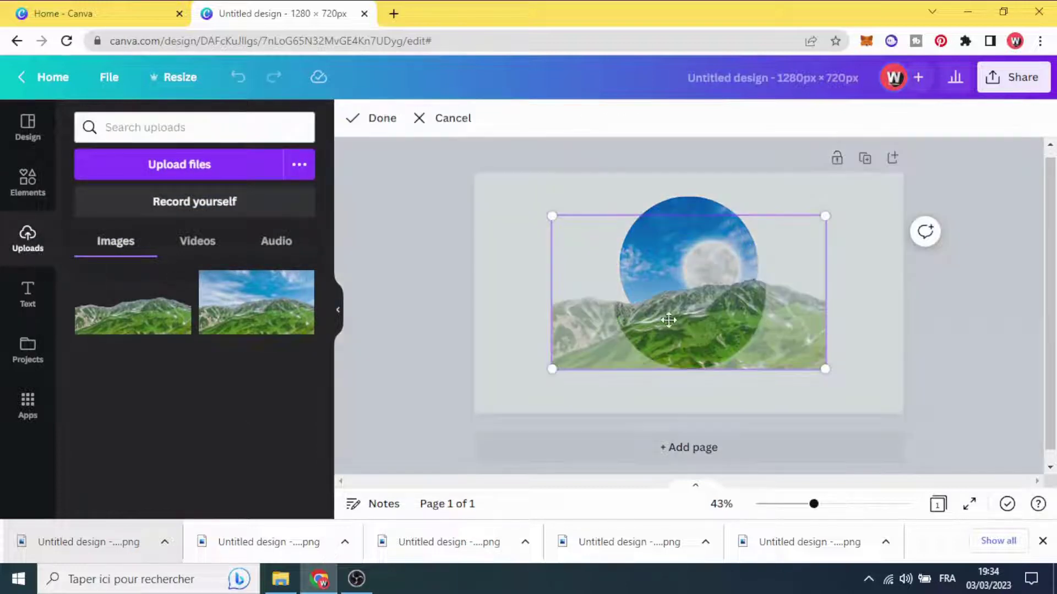
{"action": "left_click_drag", "start_coordinate": [519, 204], "coordinate": [493, 190]}
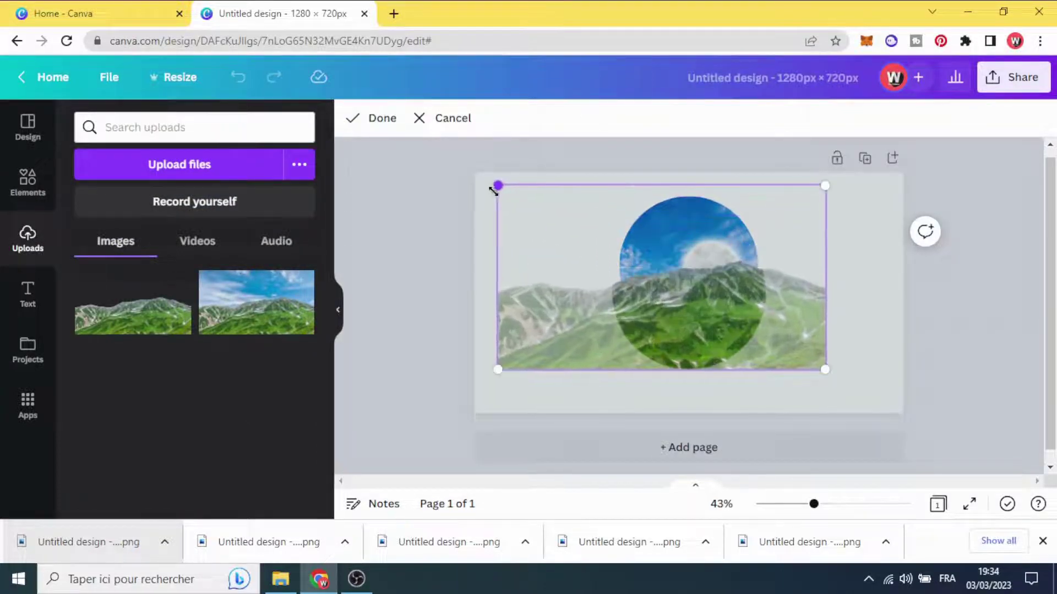
{"action": "left_click", "coordinate": [408, 189]}
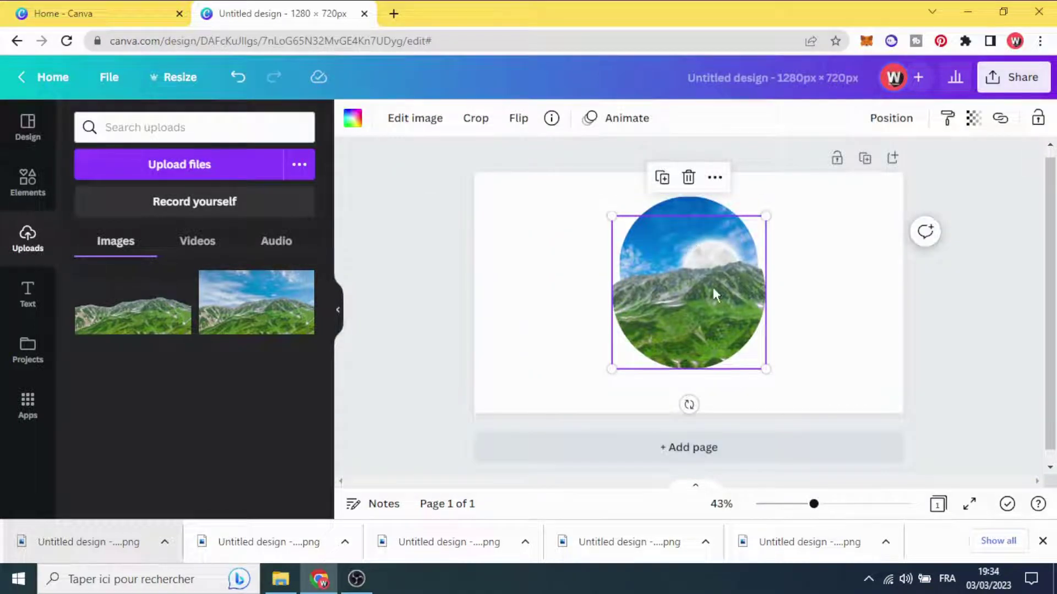
Step: Move the mountain circle aside, then shrink the moon and place it in the upper part of the sky circle
{"action": "left_click_drag", "start_coordinate": [712, 287], "coordinate": [605, 319]}
{"action": "left_click", "coordinate": [735, 281]}
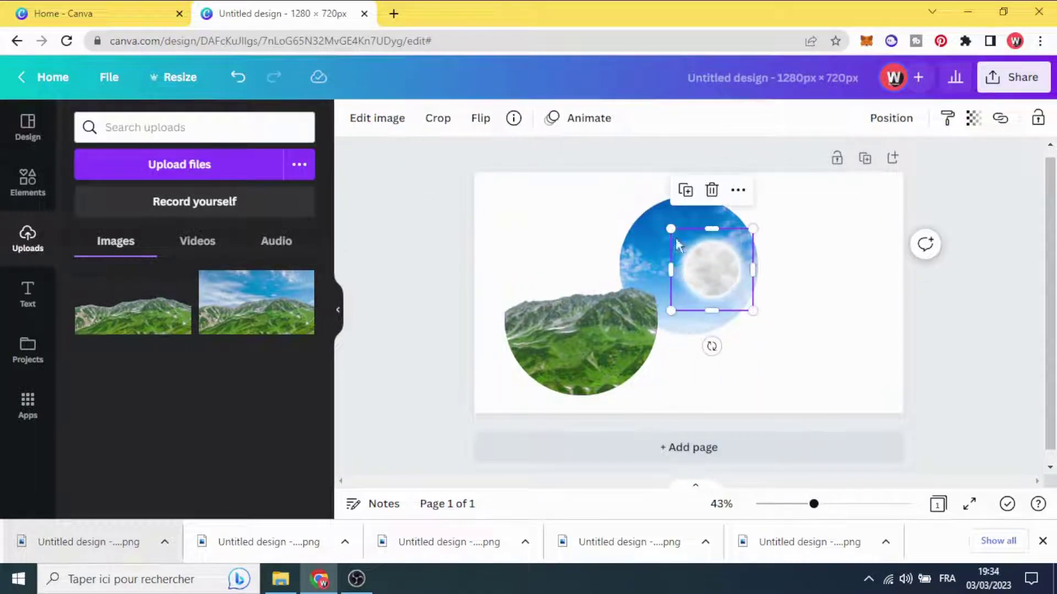
{"action": "left_click_drag", "start_coordinate": [669, 230], "coordinate": [650, 207]}
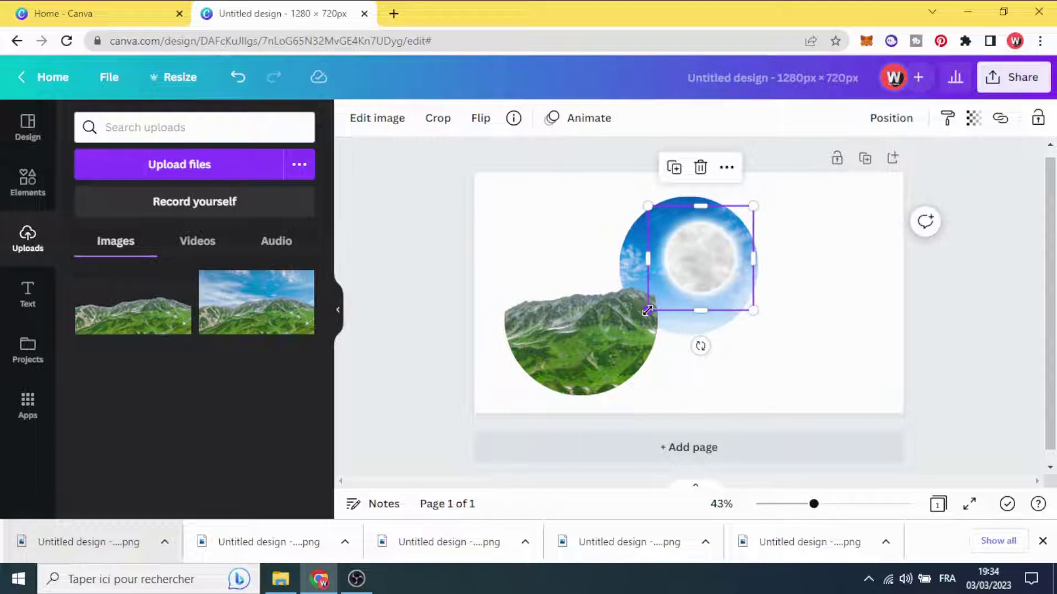
{"action": "left_click_drag", "start_coordinate": [649, 309], "coordinate": [665, 269]}
{"action": "left_click_drag", "start_coordinate": [752, 282], "coordinate": [730, 259]}
{"action": "left_click", "coordinate": [444, 273]}
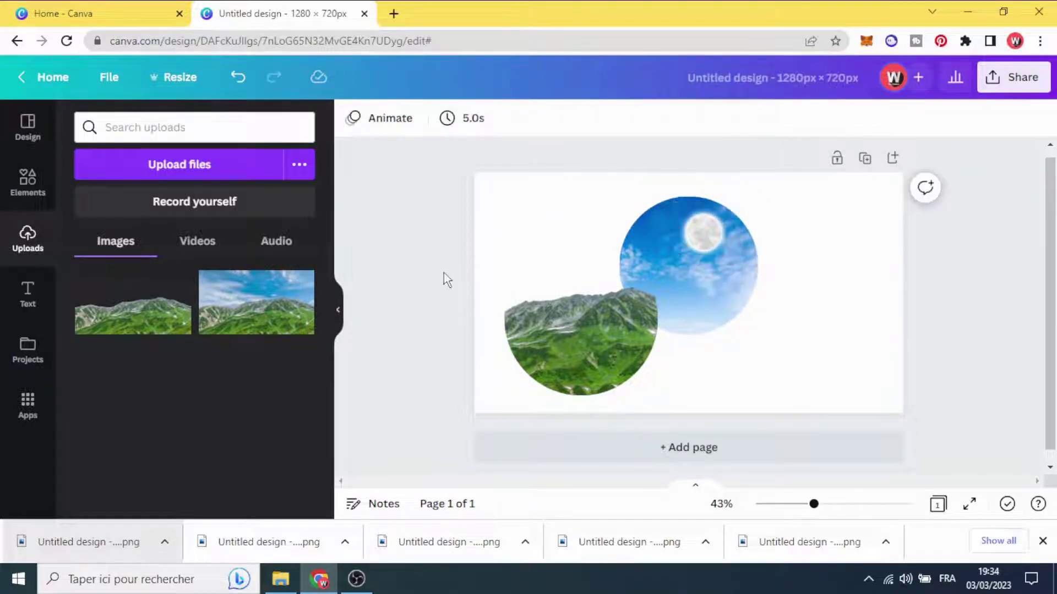
Step: Move the mountain circle back over the lower sky circle, enlarge it, and centre it horizontally on the page
{"action": "left_click_drag", "start_coordinate": [580, 338], "coordinate": [672, 297]}
{"action": "left_click_drag", "start_coordinate": [765, 208], "coordinate": [789, 184]}
{"action": "left_click_drag", "start_coordinate": [742, 317], "coordinate": [729, 333]}
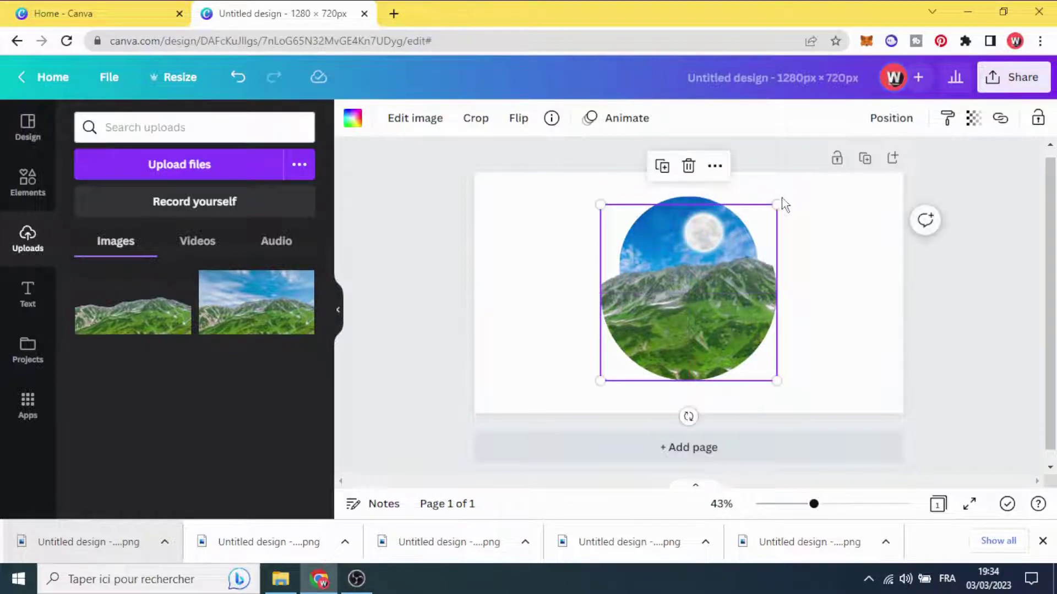
{"action": "left_click_drag", "start_coordinate": [776, 199], "coordinate": [797, 187]}
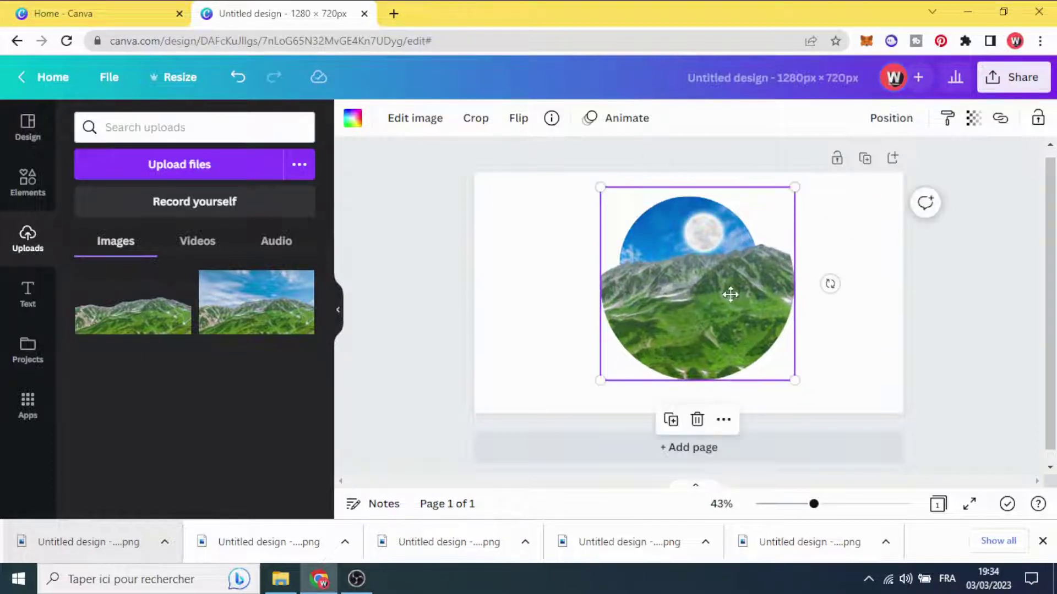
{"action": "left_click_drag", "start_coordinate": [728, 292], "coordinate": [723, 301]}
{"action": "left_click", "coordinate": [493, 256]}
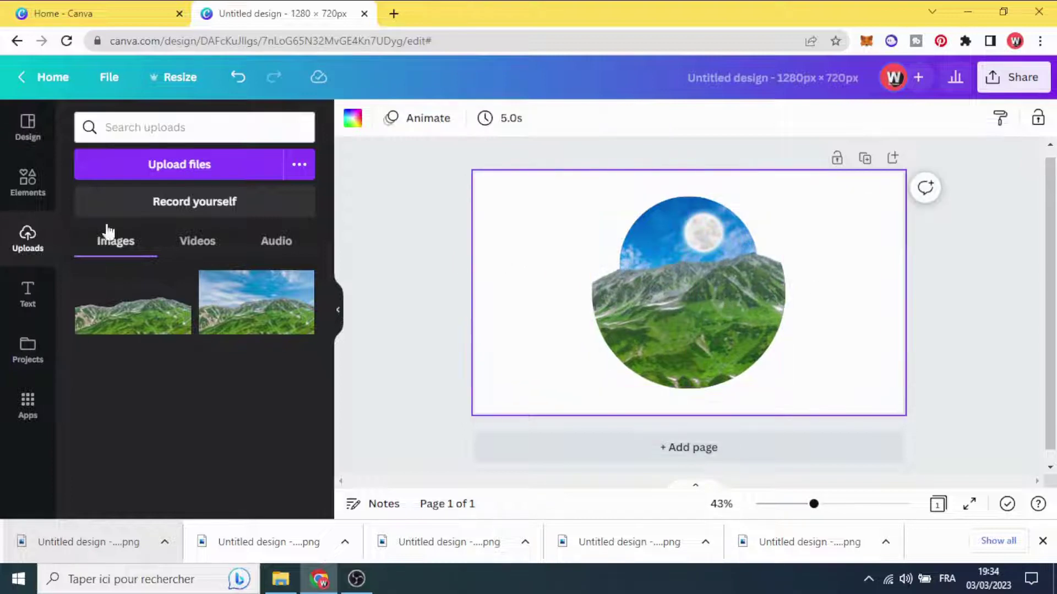
Step: Search the elements for "clouds" and add the fluffy white cloud photo to the page
{"action": "left_click", "coordinate": [23, 185]}
{"action": "left_click", "coordinate": [149, 126]}
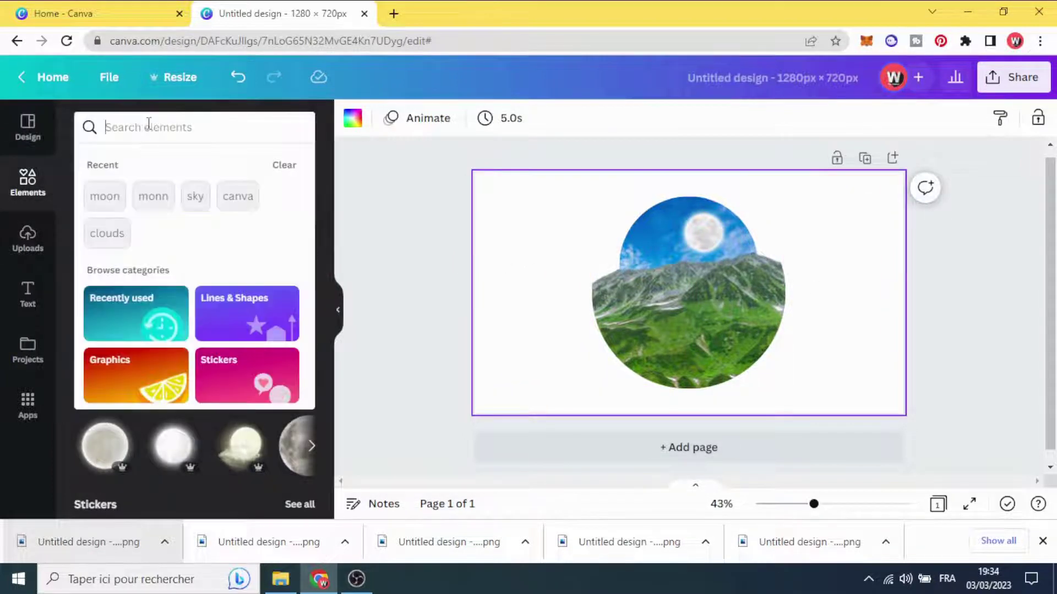
{"action": "type", "text": "clou"}
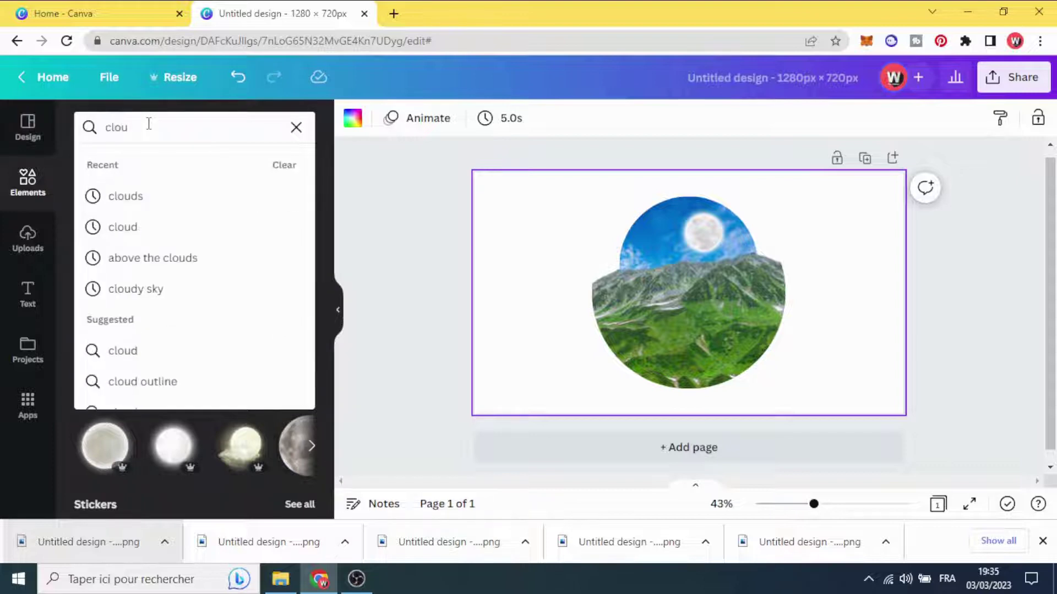
{"action": "type", "text": "ds"}
{"action": "left_click", "coordinate": [137, 196]}
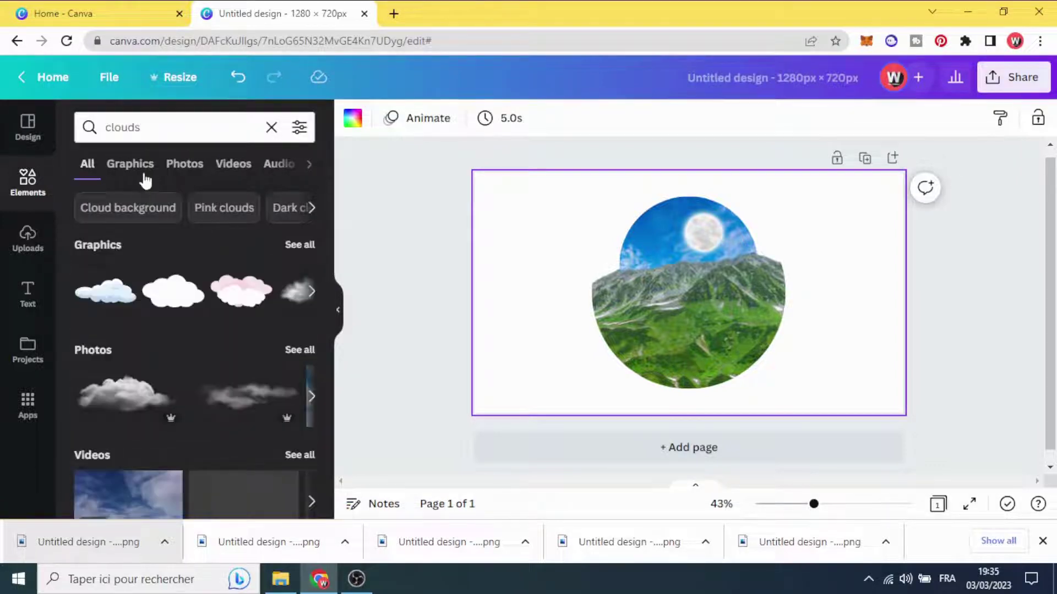
{"action": "scroll", "coordinate": [137, 325], "scroll_direction": "down", "scroll_amount": 2}
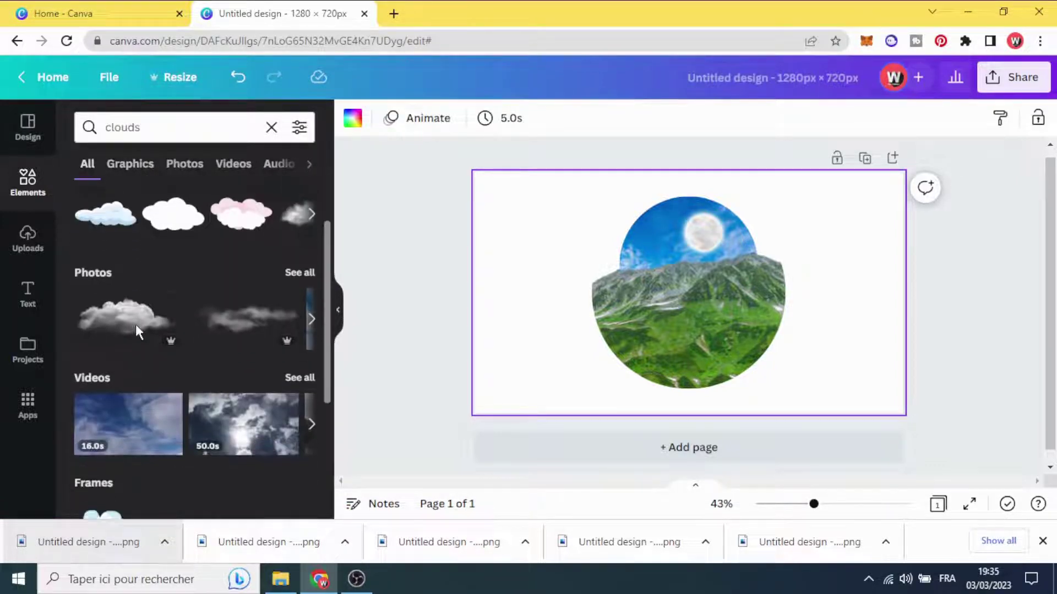
{"action": "left_click", "coordinate": [130, 316]}
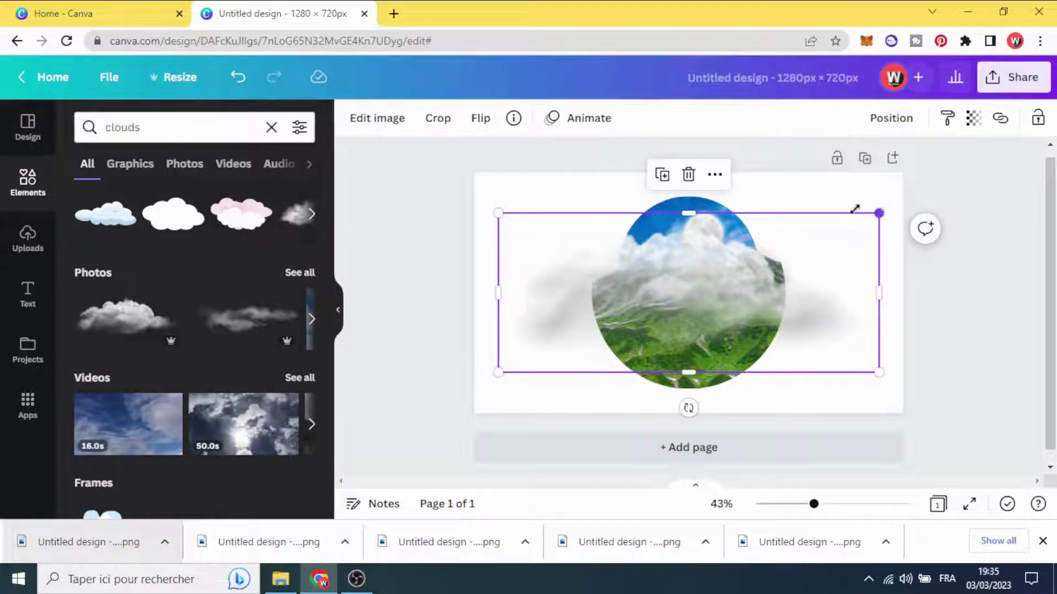
Step: Shrink the fluffy cloud to about 529 × 222 and place it across the left edge of the mountain circle
{"action": "left_click_drag", "start_coordinate": [855, 209], "coordinate": [715, 269]}
{"action": "left_click_drag", "start_coordinate": [617, 322], "coordinate": [633, 308]}
{"action": "left_click", "coordinate": [238, 77]}
{"action": "left_click", "coordinate": [519, 253]}
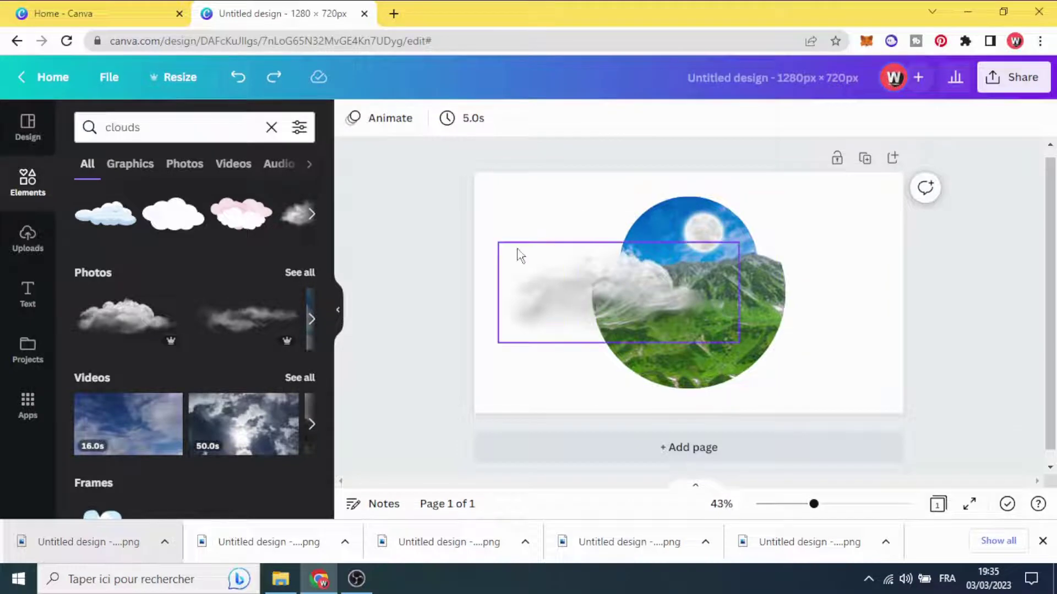
{"action": "left_click_drag", "start_coordinate": [499, 241], "coordinate": [519, 251]}
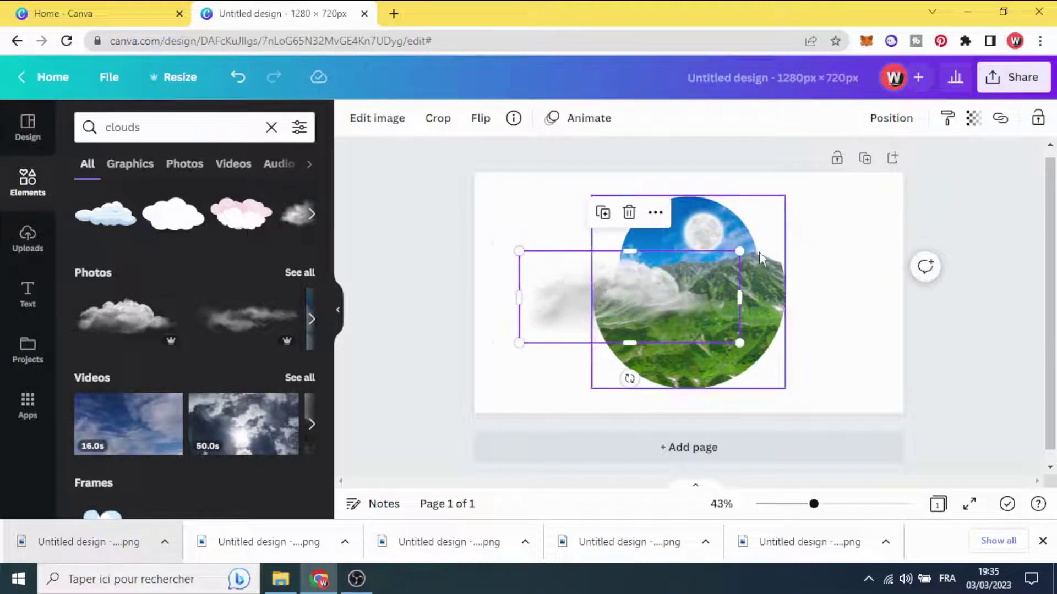
{"action": "left_click_drag", "start_coordinate": [734, 339], "coordinate": [698, 315]}
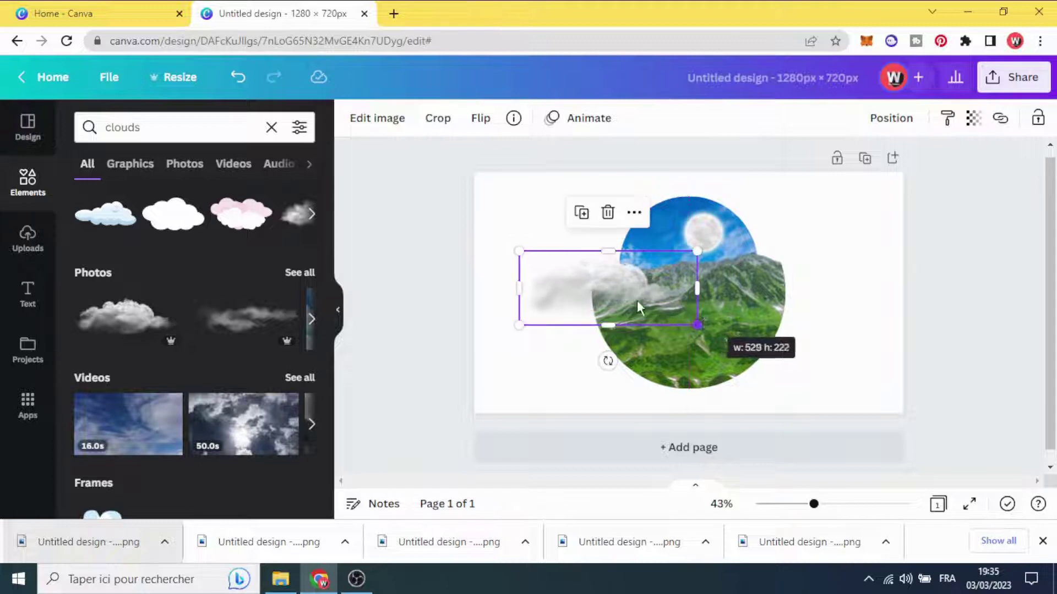
{"action": "left_click", "coordinate": [424, 253]}
Step: Add the thin wispy cloud photo, shrink it, and place it across the right edge of the mountain circle
{"action": "left_click", "coordinate": [262, 322]}
{"action": "left_click_drag", "start_coordinate": [734, 277], "coordinate": [843, 268]}
{"action": "left_click_drag", "start_coordinate": [989, 219], "coordinate": [841, 268]}
{"action": "left_click_drag", "start_coordinate": [765, 309], "coordinate": [772, 292]}
{"action": "key", "text": "Escape"}
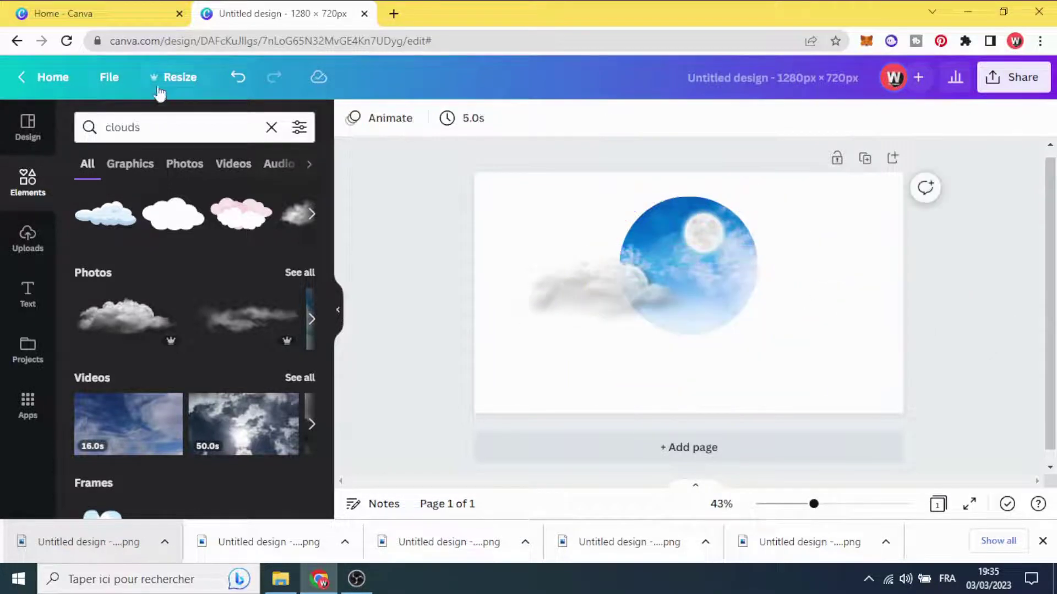
{"action": "left_click", "coordinate": [239, 79]}
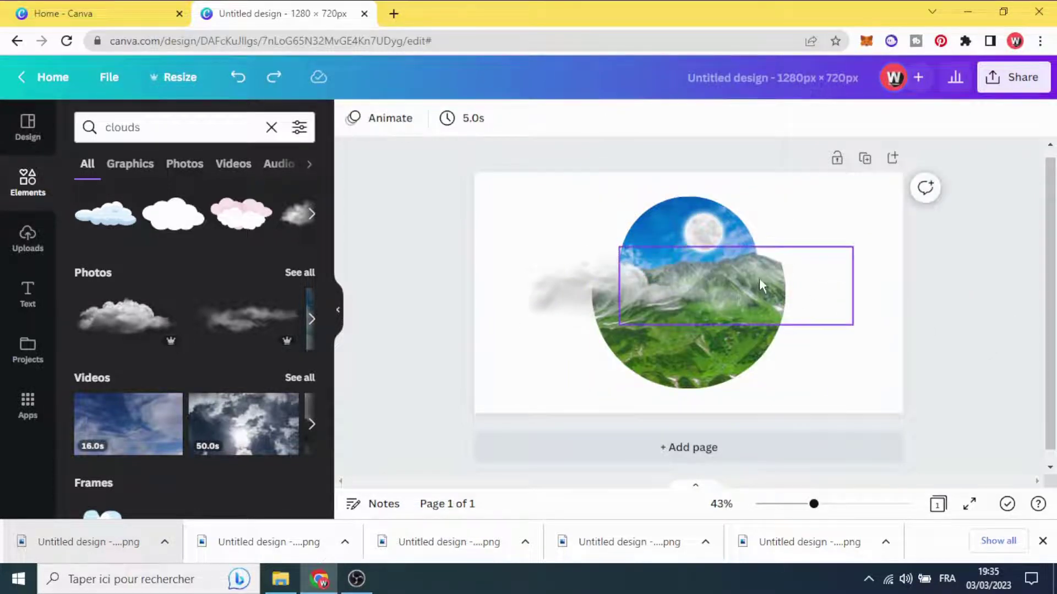
{"action": "left_click", "coordinate": [758, 281]}
{"action": "left_click_drag", "start_coordinate": [619, 324], "coordinate": [688, 303]}
{"action": "left_click", "coordinate": [484, 224]}
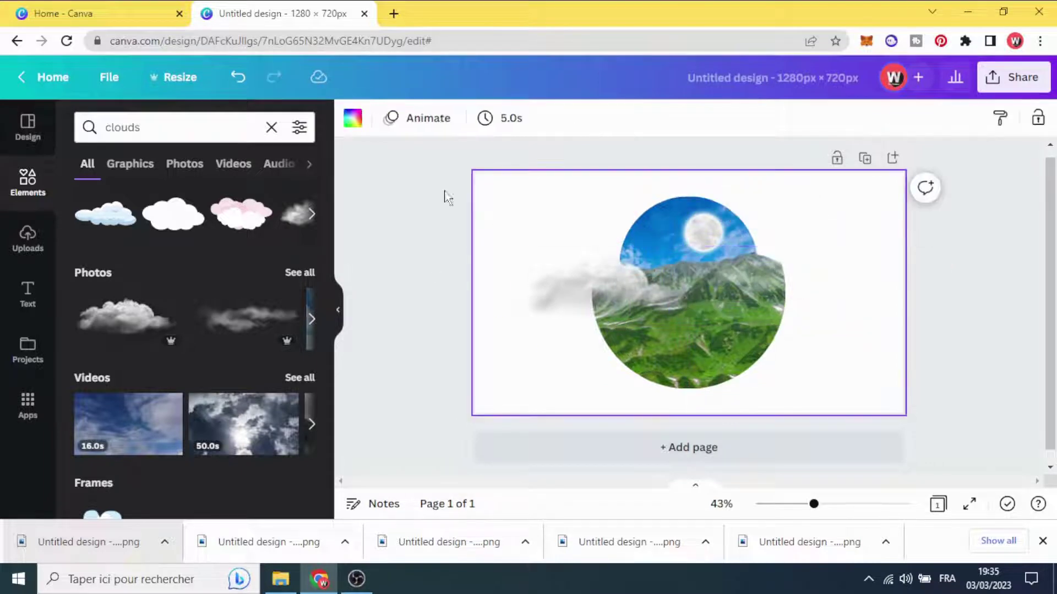
Step: Set the page background to the lightest blue from the sky photo's colours
{"action": "left_click", "coordinate": [352, 124]}
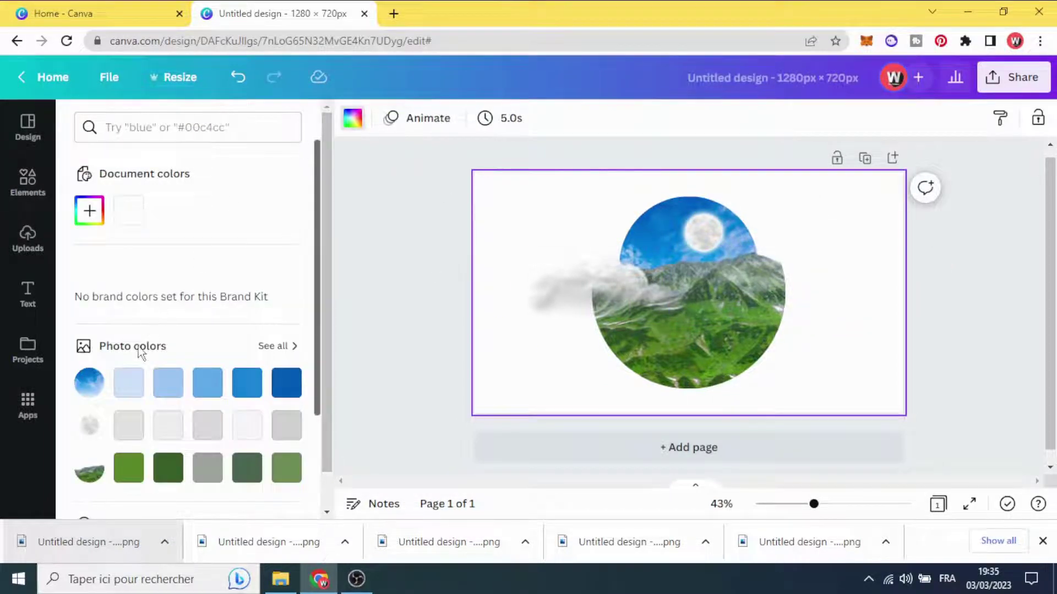
{"action": "left_click", "coordinate": [130, 384]}
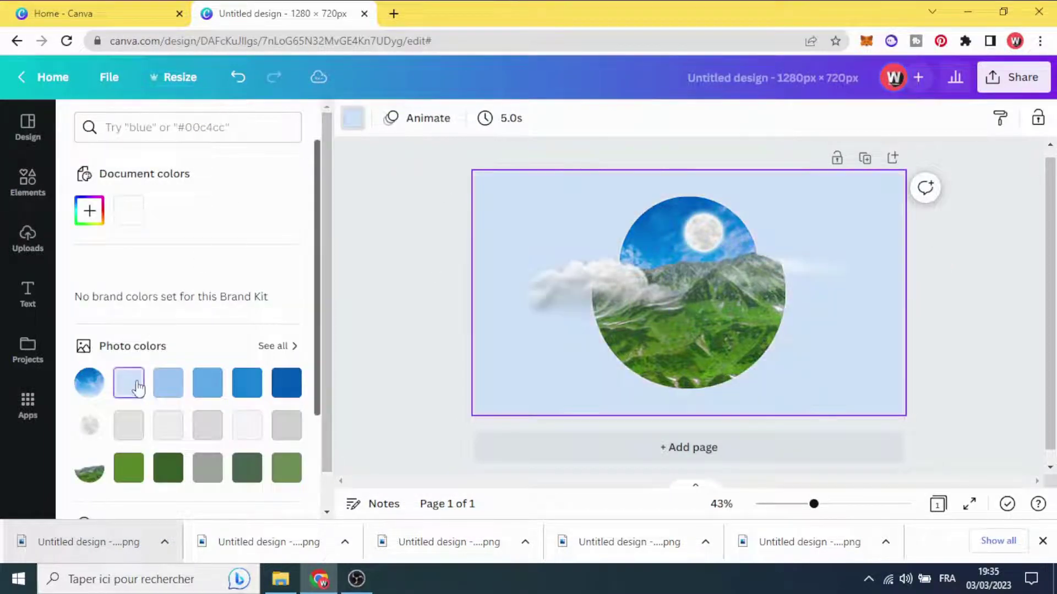
{"action": "left_click", "coordinate": [434, 252]}
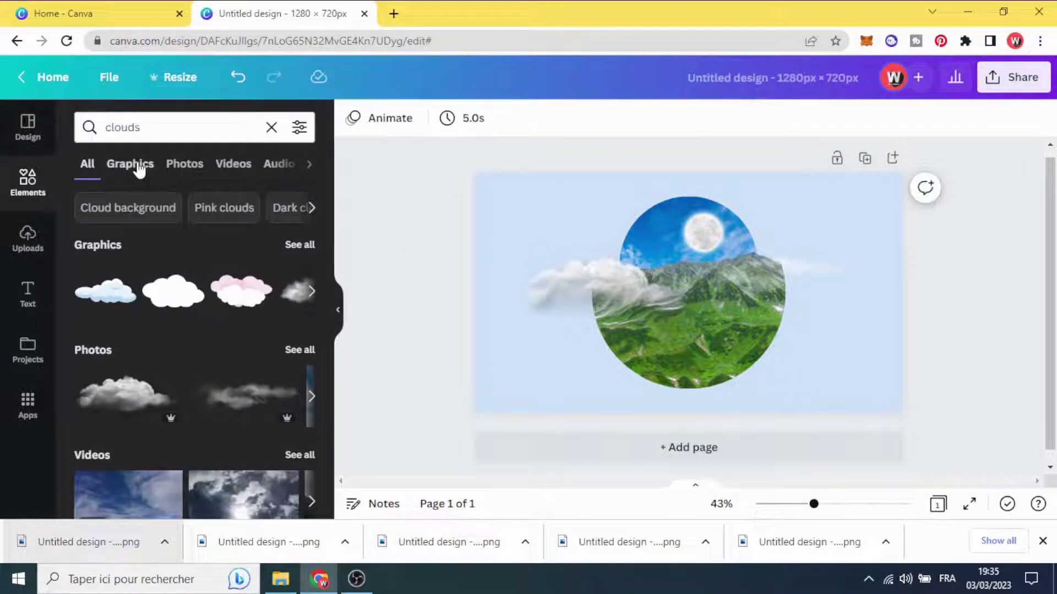
Step: Add the free wispy cloud from the cloud graphics, shrink it, and place it over the right side of the circles
{"action": "left_click", "coordinate": [139, 168]}
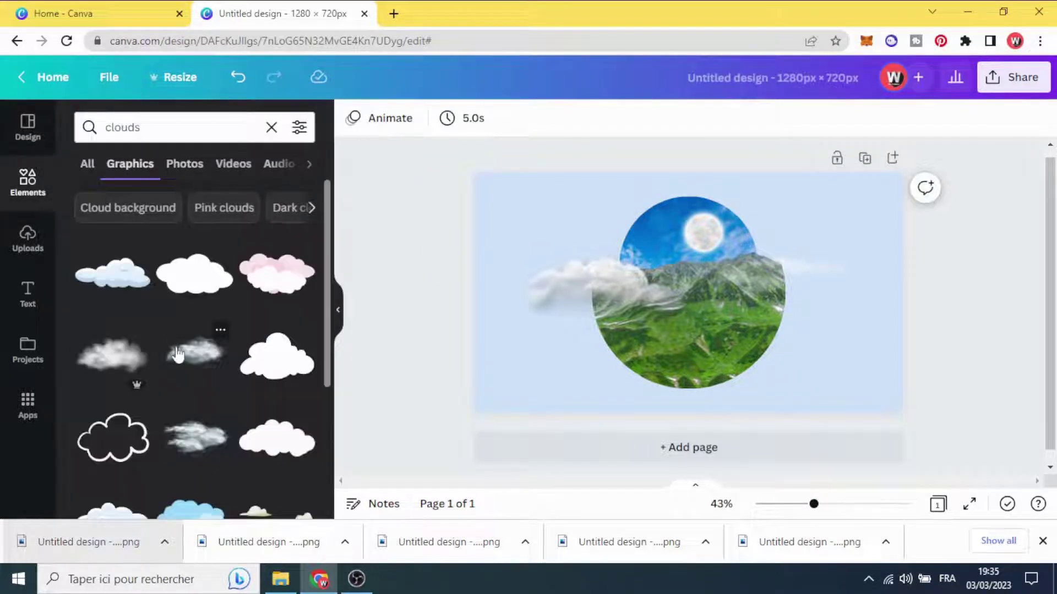
{"action": "left_click", "coordinate": [184, 355]}
{"action": "left_click_drag", "start_coordinate": [712, 284], "coordinate": [808, 295]}
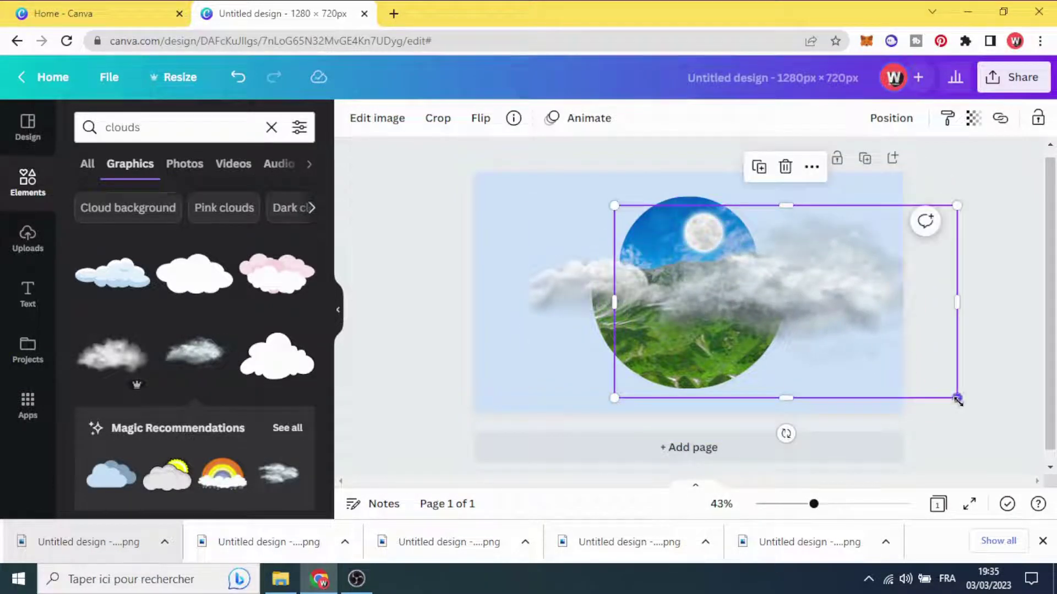
{"action": "left_click_drag", "start_coordinate": [958, 400], "coordinate": [844, 335]}
{"action": "left_click_drag", "start_coordinate": [728, 253], "coordinate": [762, 268]}
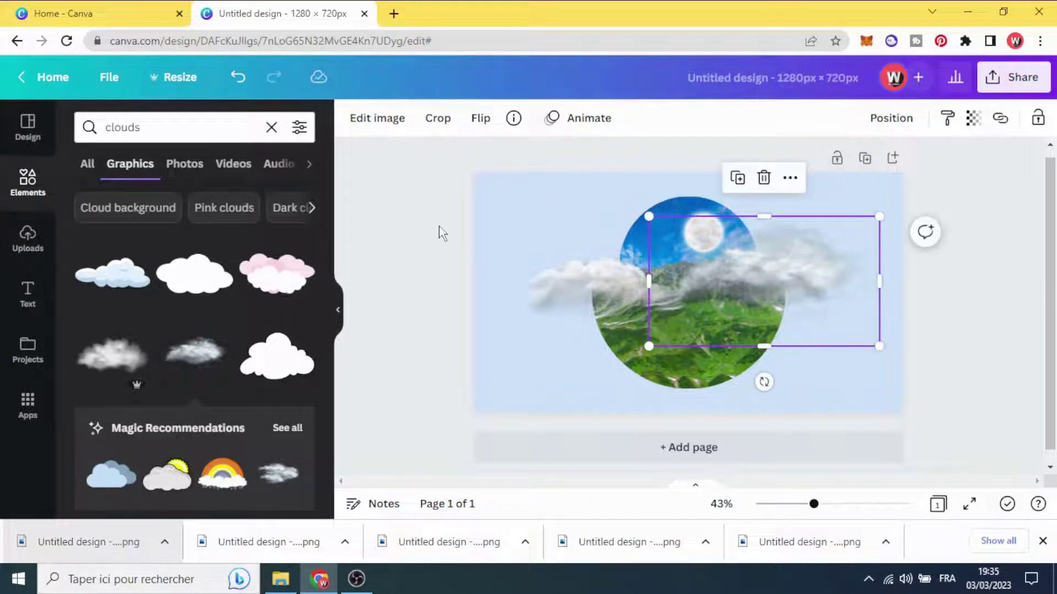
{"action": "left_click", "coordinate": [426, 225]}
Step: Search the graphics for "birds" and add the flock of flying black birds
{"action": "left_click", "coordinate": [148, 130]}
{"action": "double_click", "coordinate": [147, 130]}
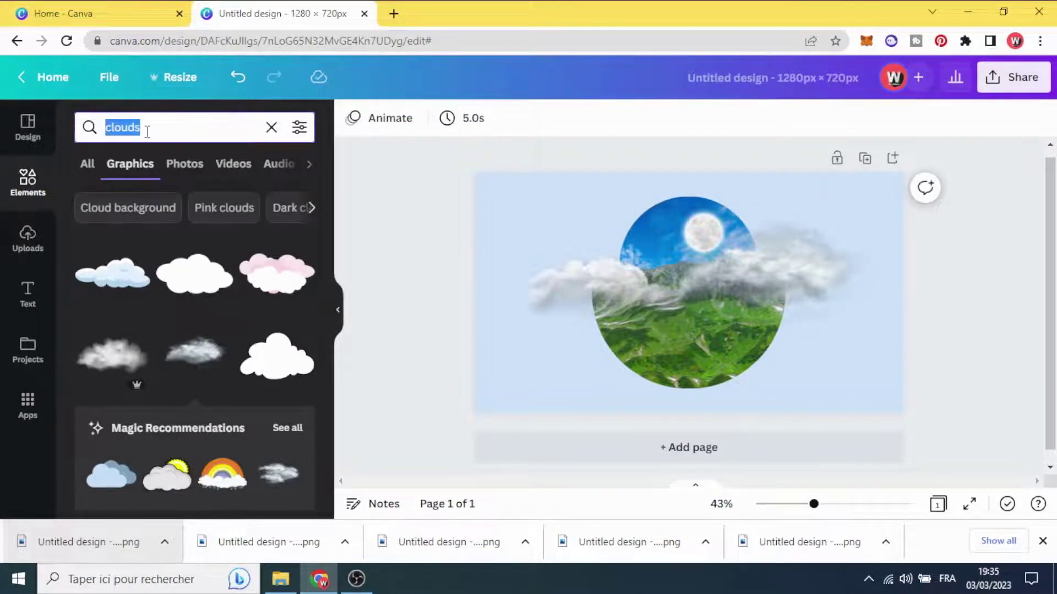
{"action": "type", "text": "birds"}
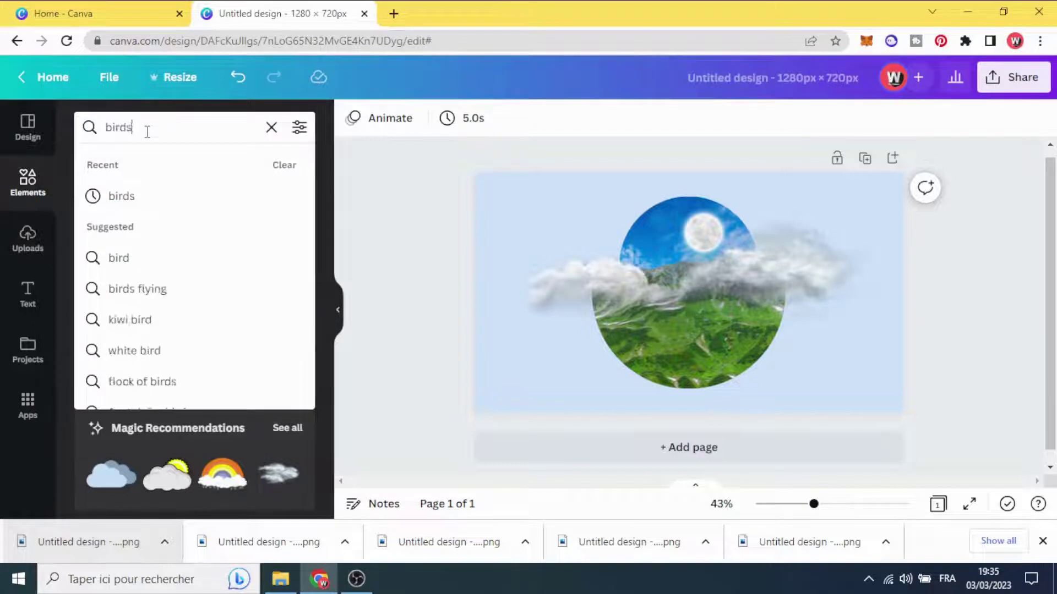
{"action": "key", "text": "Return"}
{"action": "scroll", "coordinate": [184, 213], "scroll_direction": "down", "scroll_amount": 10}
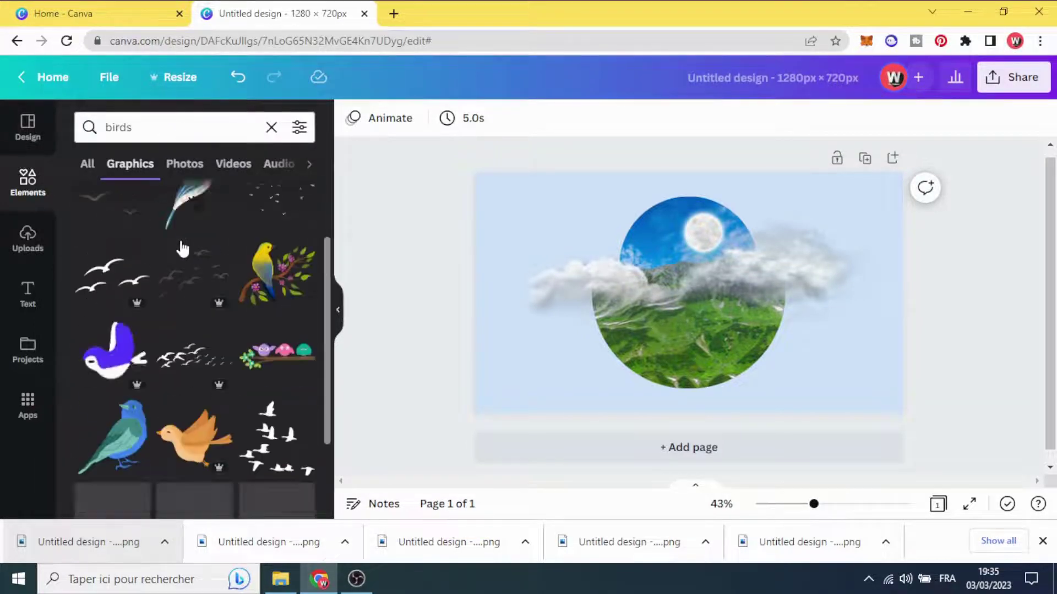
{"action": "scroll", "coordinate": [177, 264], "scroll_direction": "down", "scroll_amount": 3}
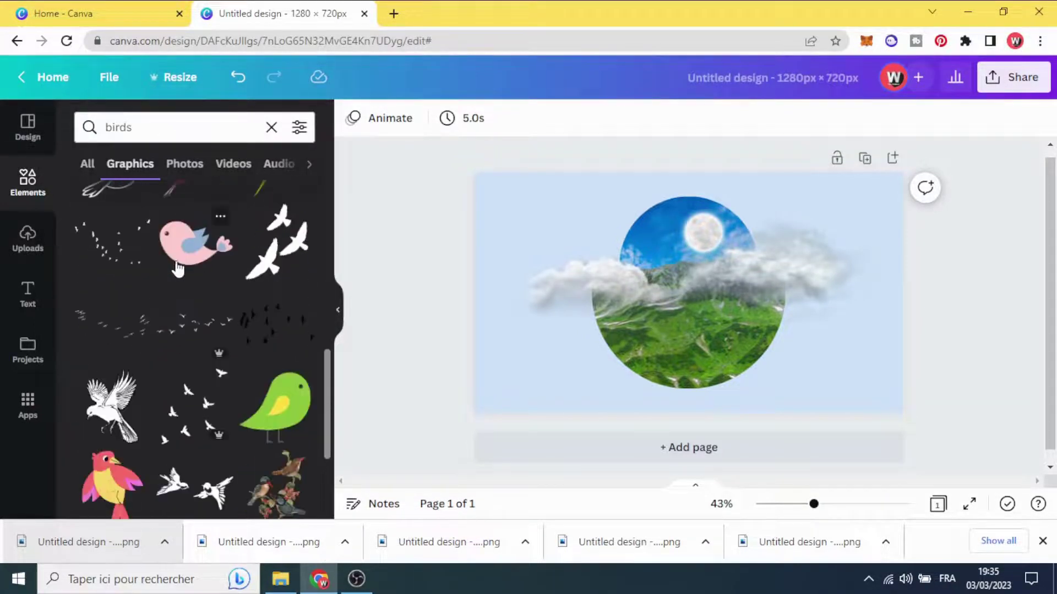
{"action": "left_click", "coordinate": [277, 329]}
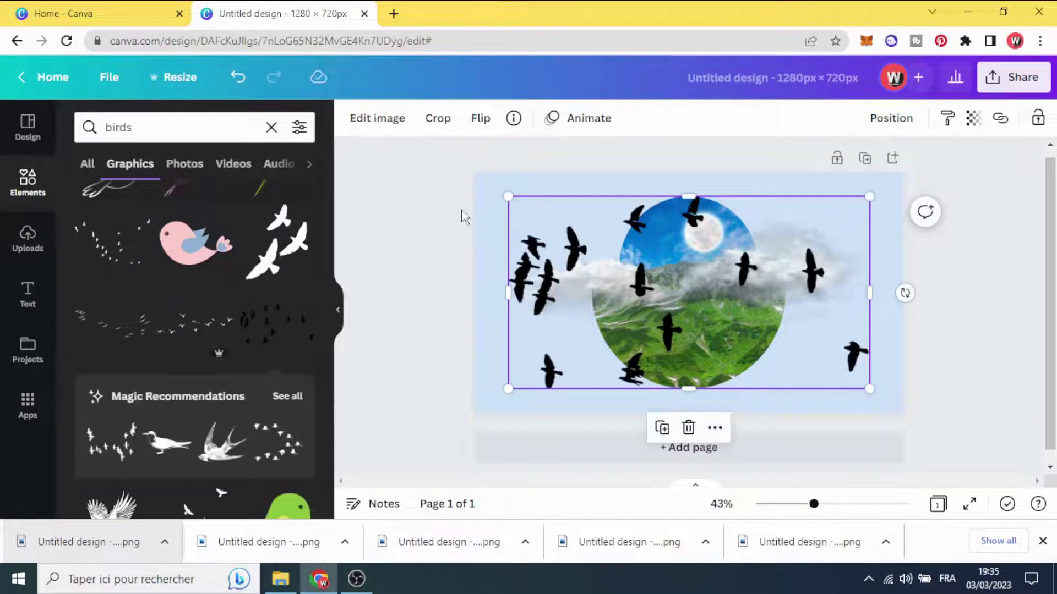
Step: Shrink the black bird flock and place it over the clouds beside the moon
{"action": "left_click_drag", "start_coordinate": [505, 193], "coordinate": [766, 337]}
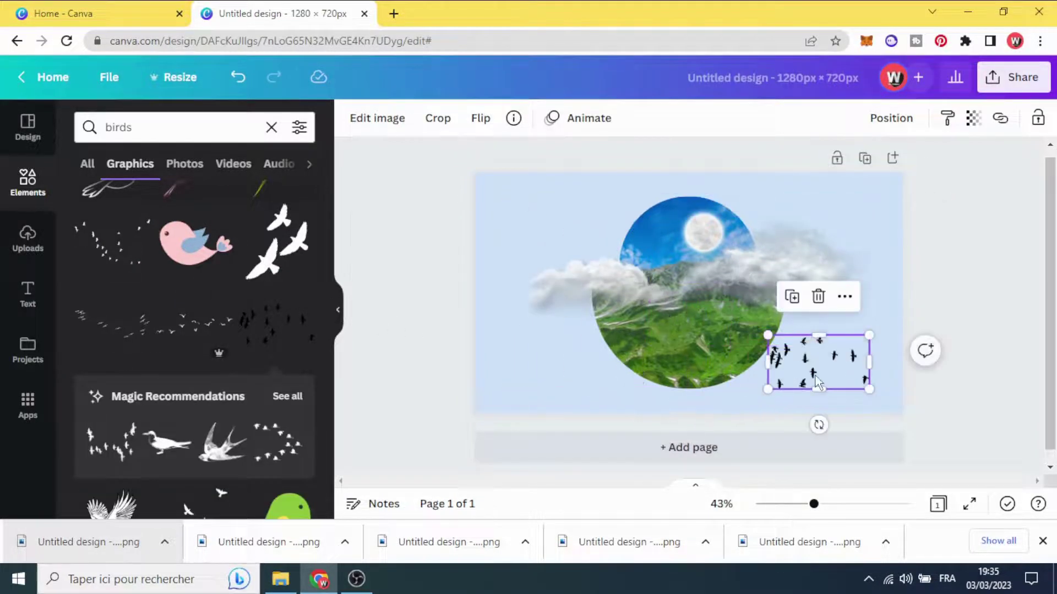
{"action": "left_click_drag", "start_coordinate": [813, 377], "coordinate": [762, 272]}
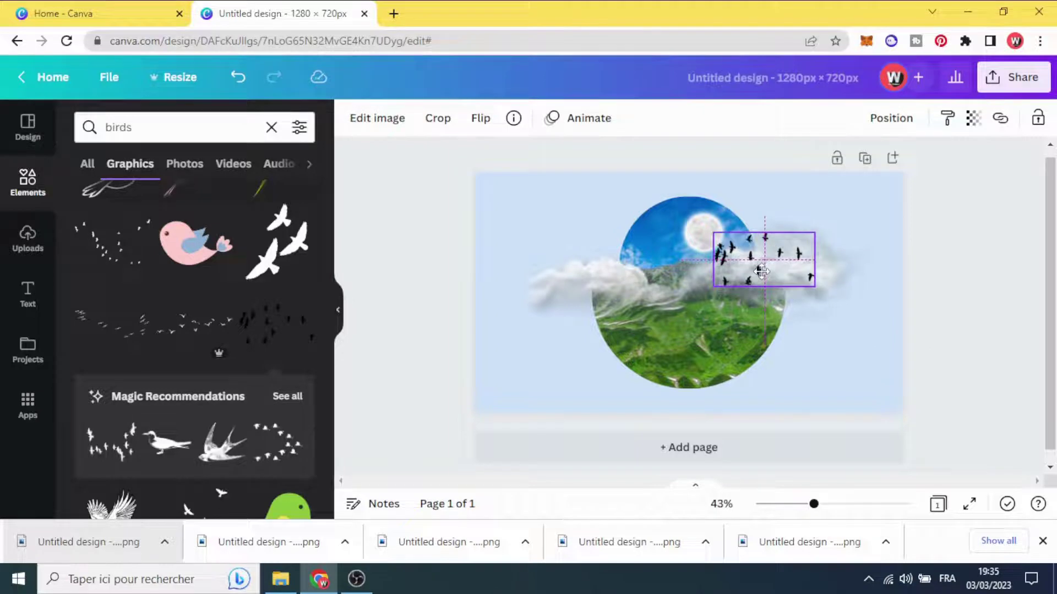
{"action": "left_click_drag", "start_coordinate": [713, 231], "coordinate": [704, 227]}
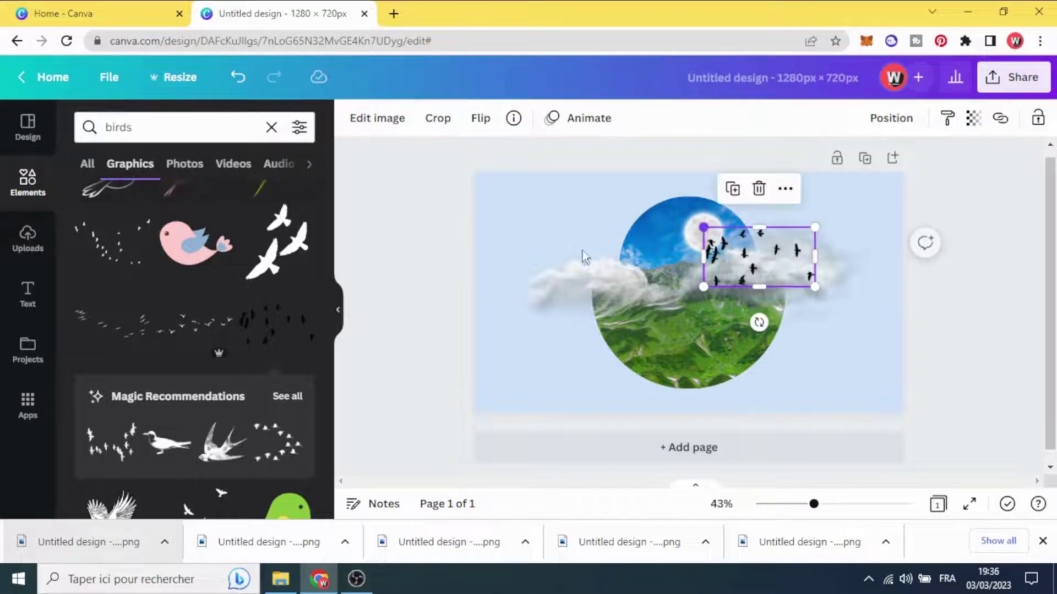
{"action": "left_click", "coordinate": [424, 246]}
Step: Search the photos for "hot ait ballon" and add the single red, white and blue balloon against a pale sky
{"action": "left_click", "coordinate": [139, 129]}
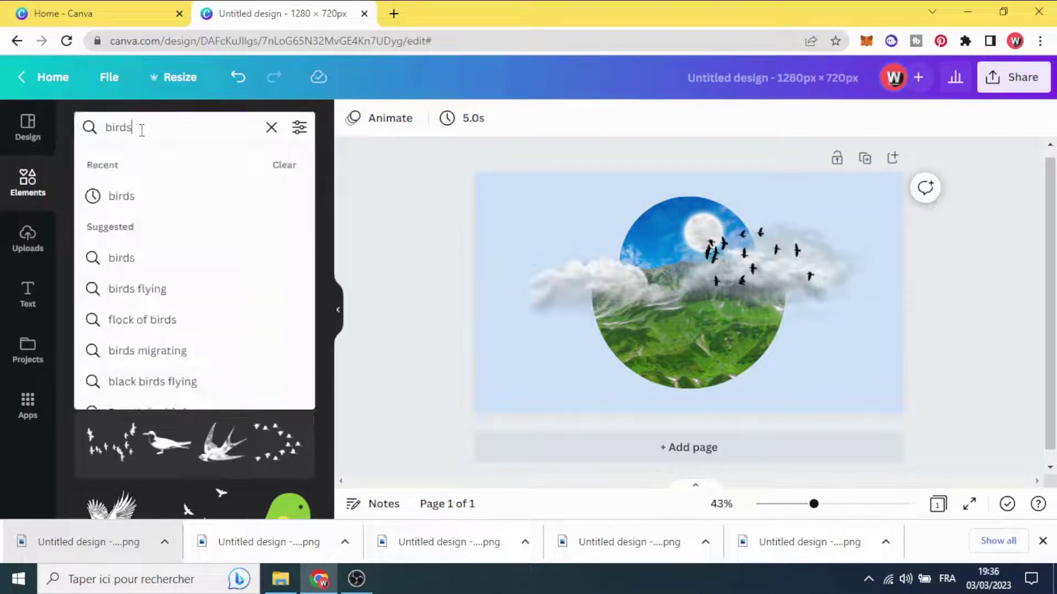
{"action": "double_click", "coordinate": [141, 130]}
{"action": "type", "text": "hot"}
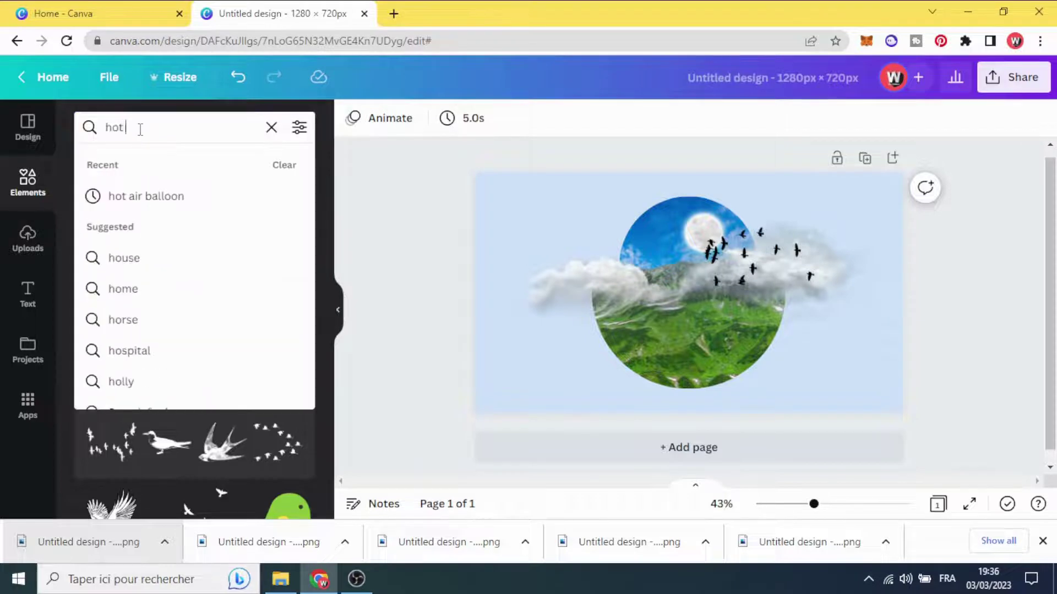
{"action": "type", "text": "i"}
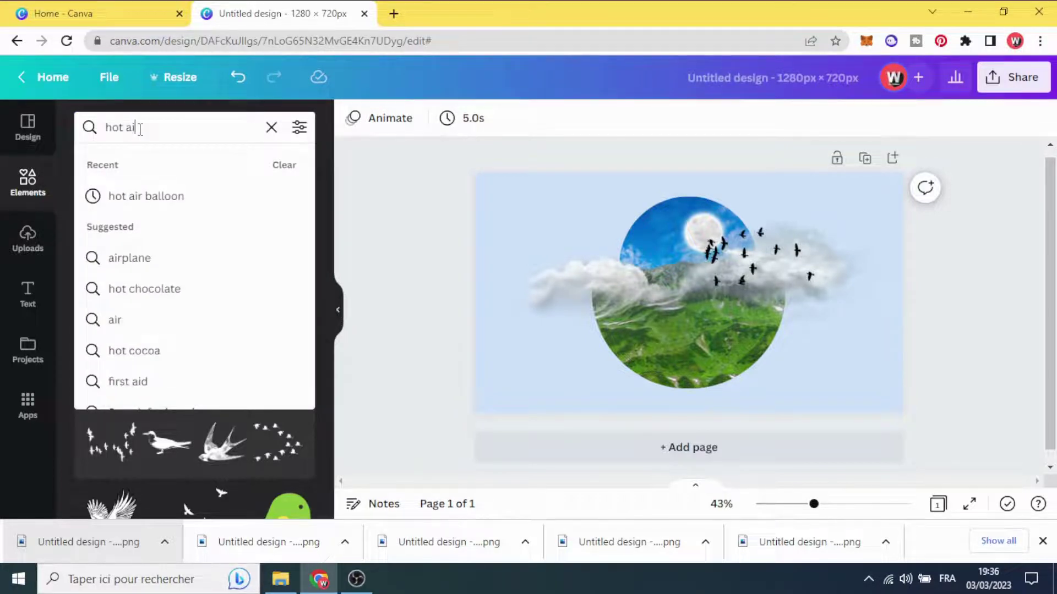
{"action": "type", "text": "t ba"}
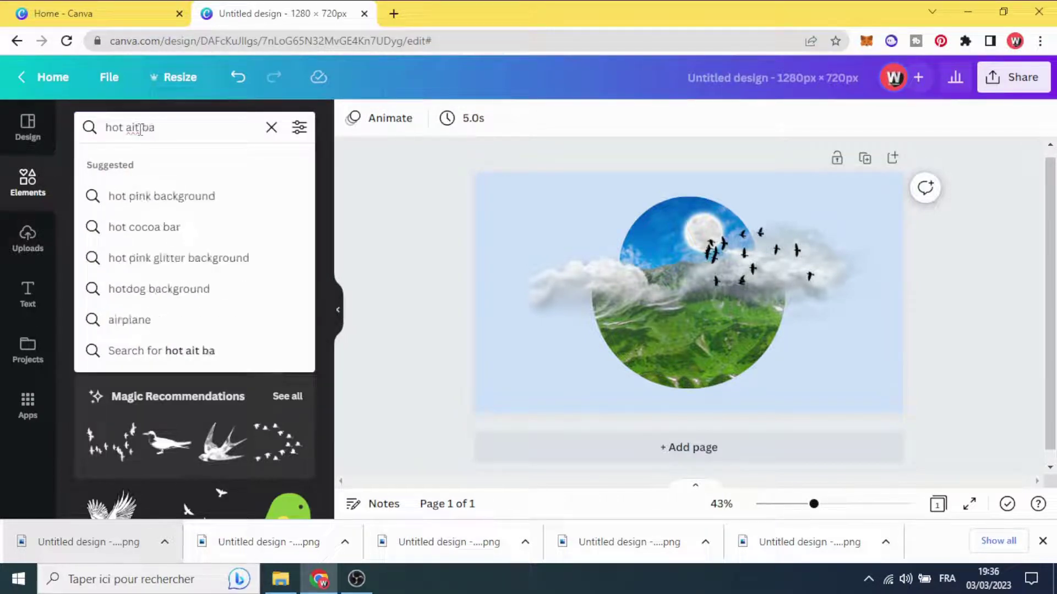
{"action": "type", "text": "llon"}
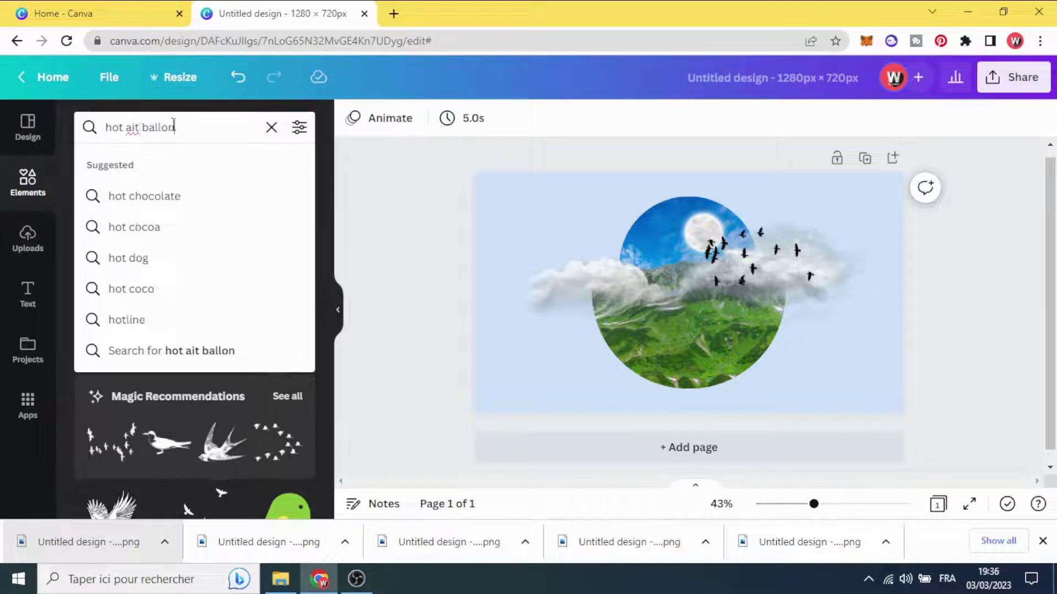
{"action": "key", "text": "Return"}
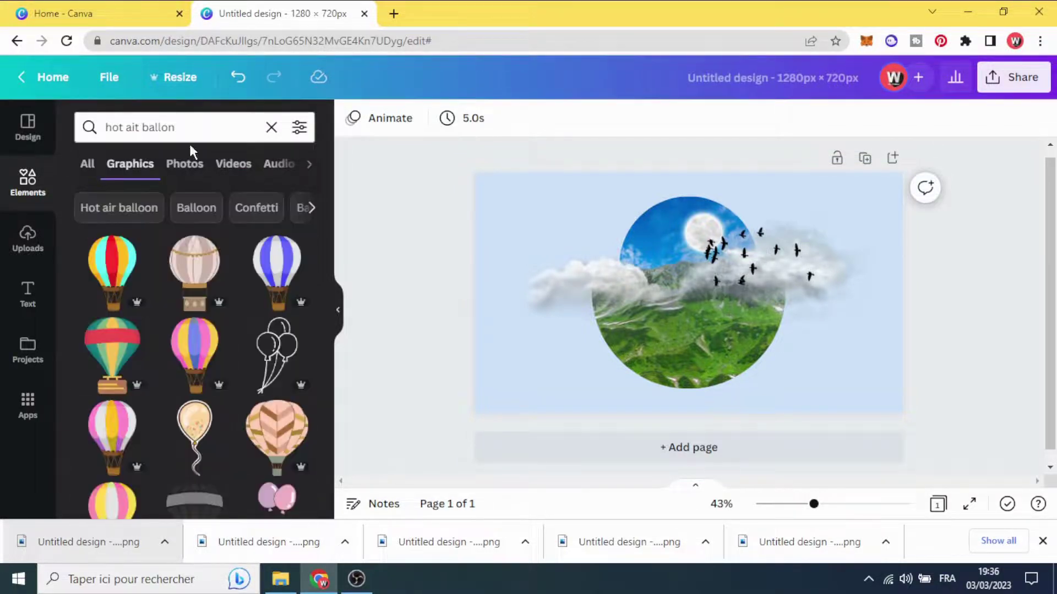
{"action": "left_click", "coordinate": [179, 164]}
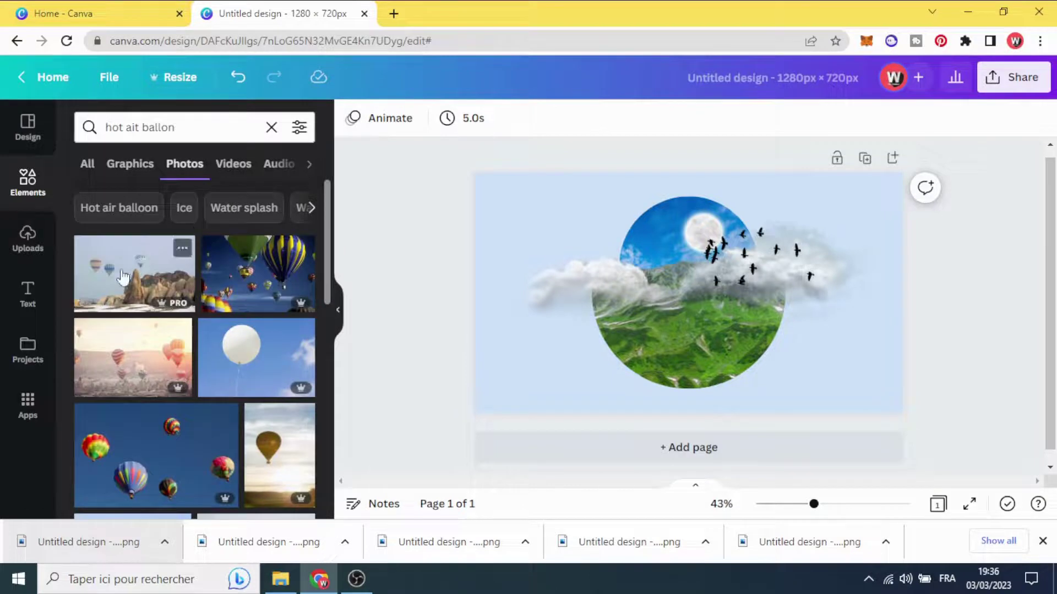
{"action": "scroll", "coordinate": [170, 280], "scroll_direction": "down", "scroll_amount": 1}
{"action": "scroll", "coordinate": [170, 279], "scroll_direction": "down", "scroll_amount": 4}
{"action": "scroll", "coordinate": [135, 291], "scroll_direction": "down", "scroll_amount": 2}
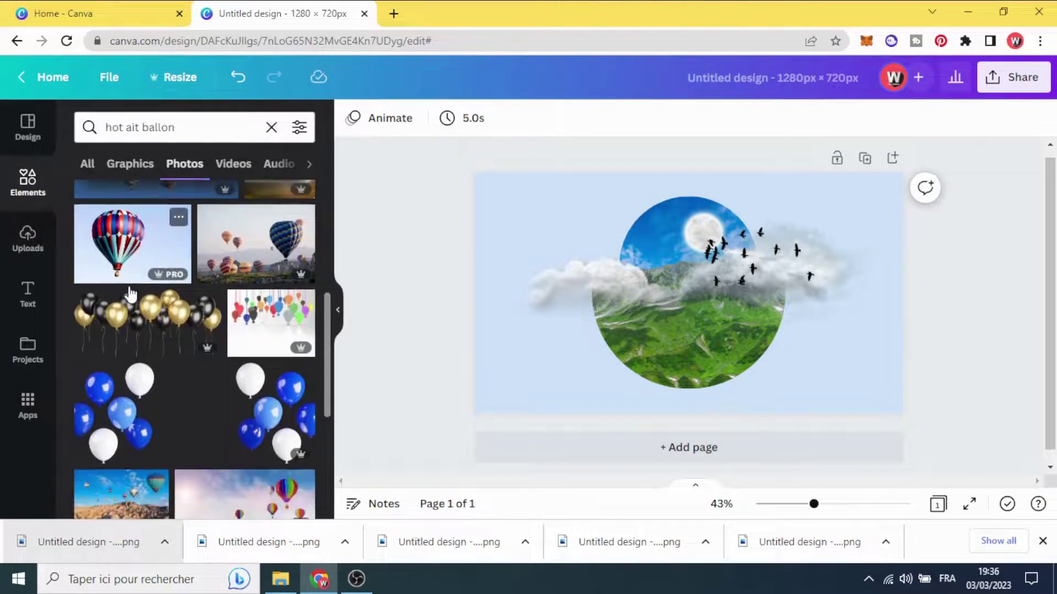
{"action": "scroll", "coordinate": [135, 292], "scroll_direction": "up", "scroll_amount": 2}
{"action": "left_click", "coordinate": [134, 309]}
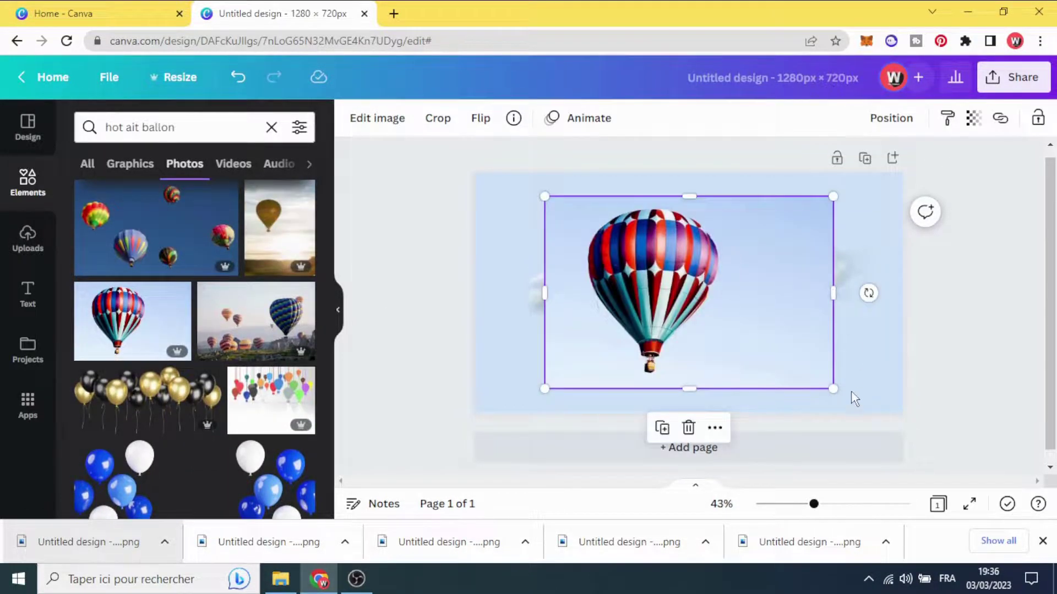
Step: Shrink the balloon photo, remove its background, and place the balloon over the left edge of the circular landscape
{"action": "left_click_drag", "start_coordinate": [833, 389], "coordinate": [792, 361]}
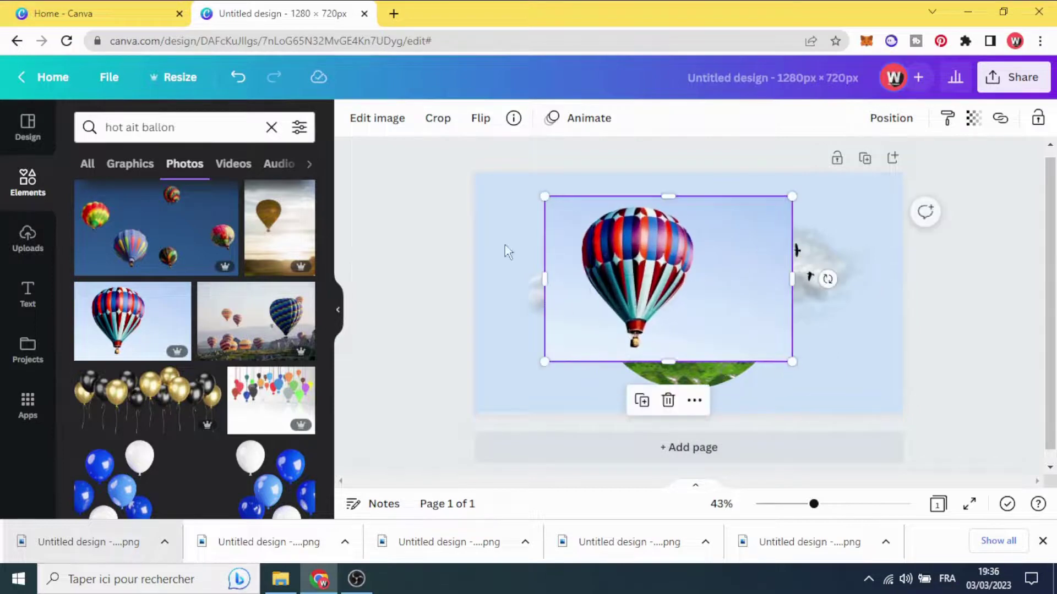
{"action": "left_click", "coordinate": [377, 119]}
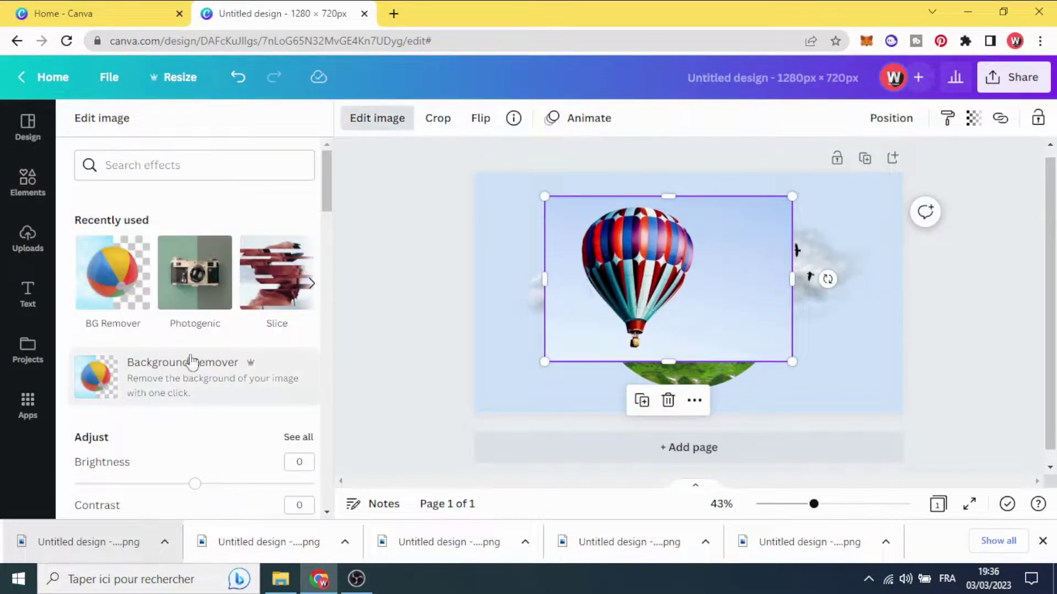
{"action": "left_click", "coordinate": [187, 377]}
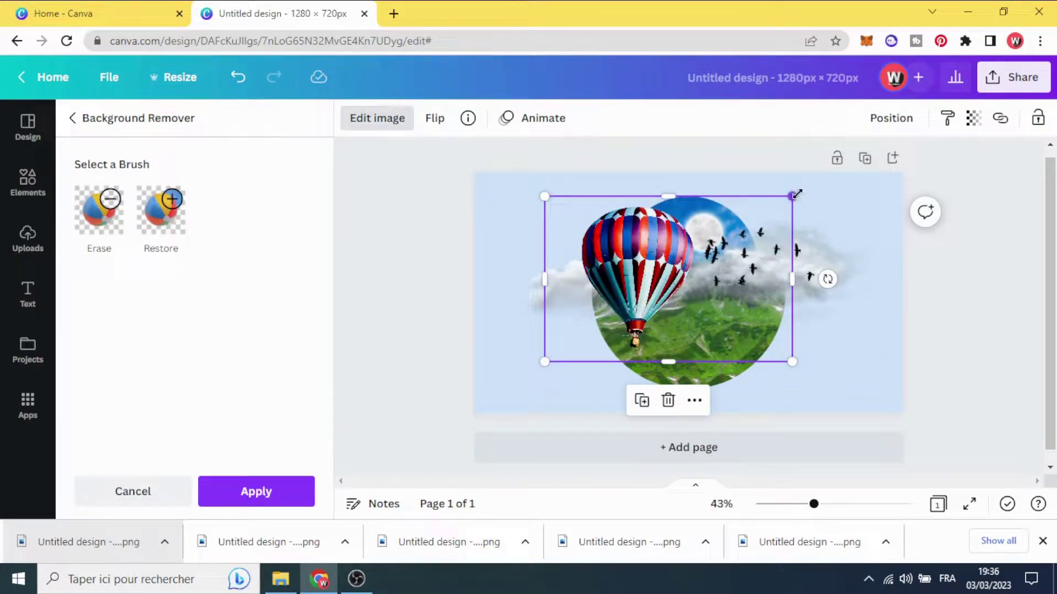
{"action": "left_click_drag", "start_coordinate": [793, 196], "coordinate": [736, 228]}
{"action": "left_click_drag", "start_coordinate": [543, 232], "coordinate": [526, 220]}
{"action": "left_click", "coordinate": [279, 496]}
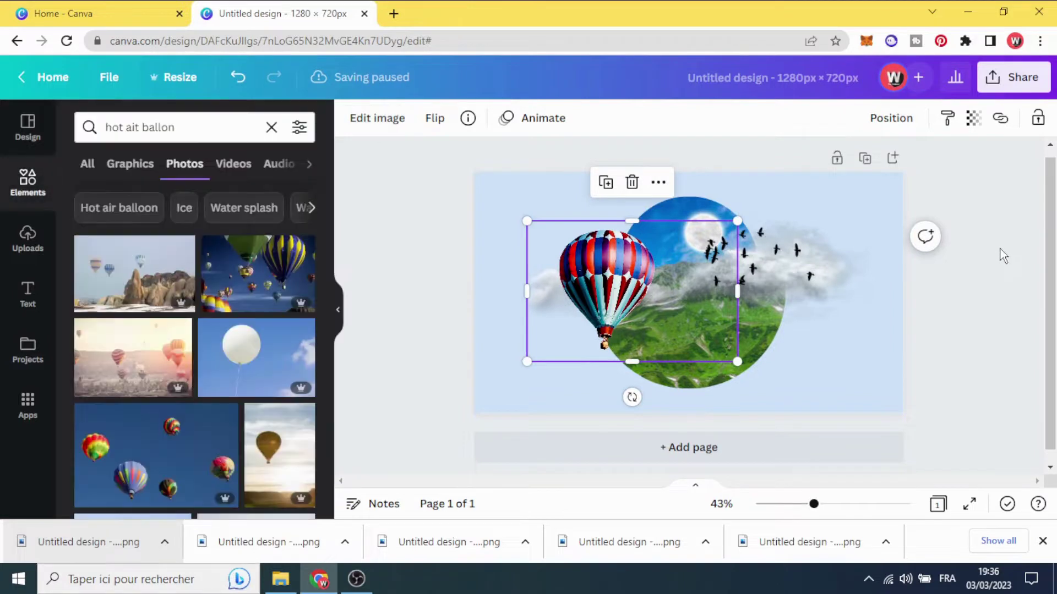
Step: Download the finished design as a PNG at 1,280 × 720 px
{"action": "left_click", "coordinate": [1023, 78]}
{"action": "scroll", "coordinate": [959, 304], "scroll_direction": "down", "scroll_amount": 3}
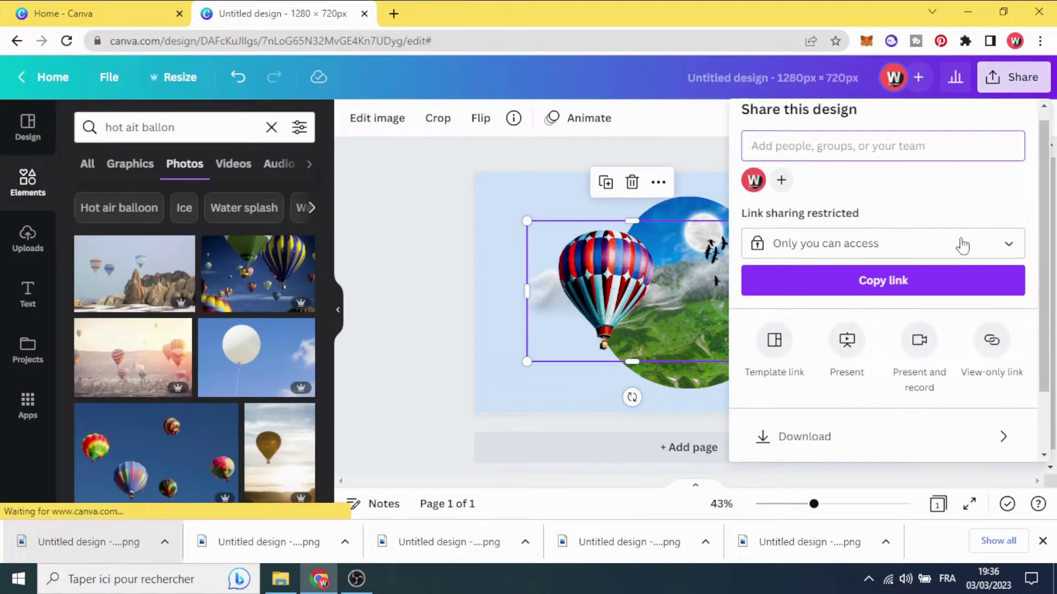
{"action": "left_click", "coordinate": [945, 353]}
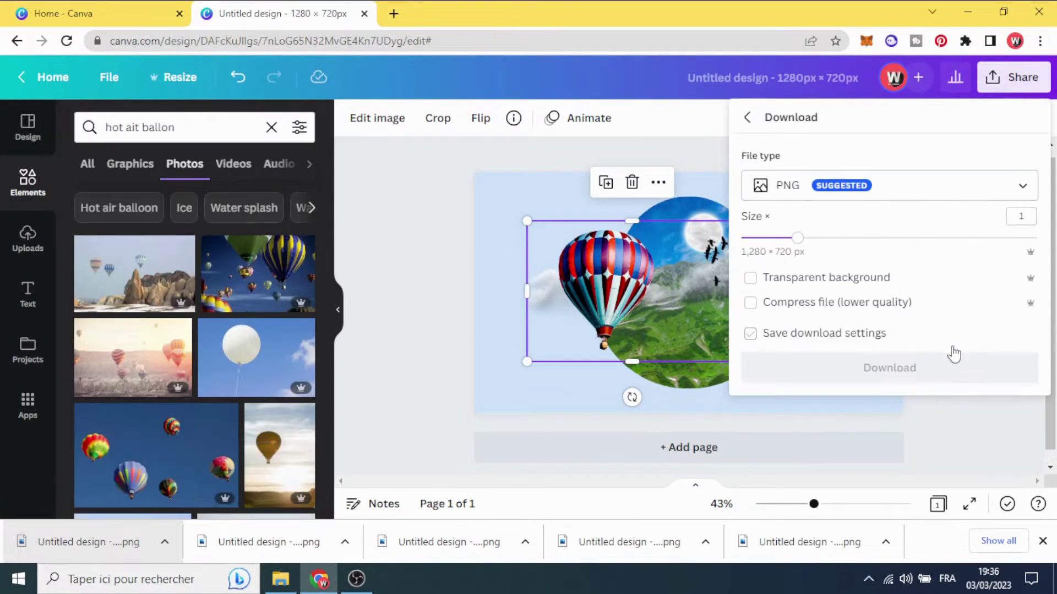
{"action": "left_click", "coordinate": [911, 367]}
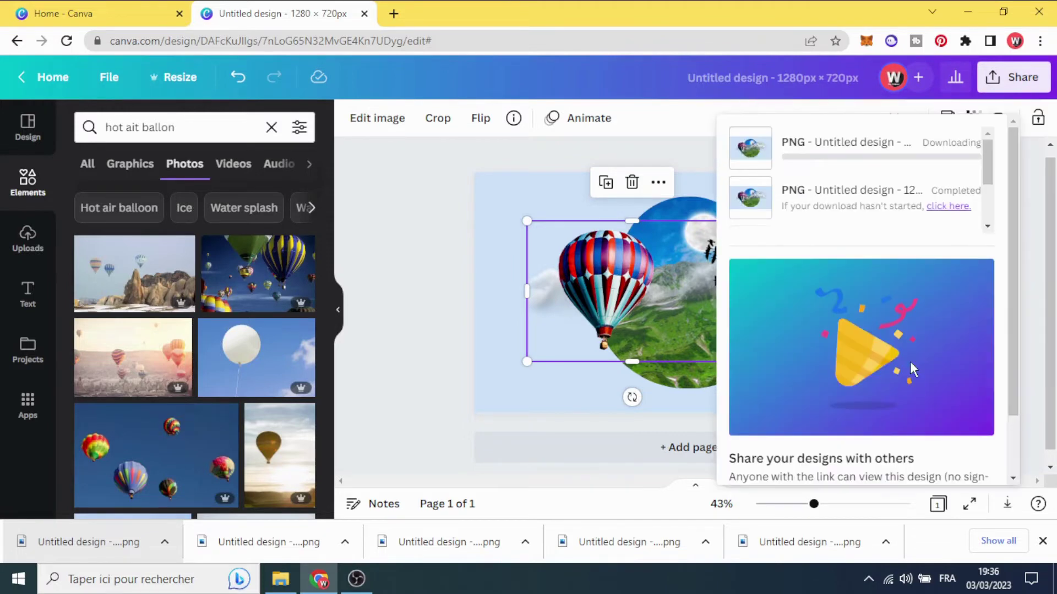